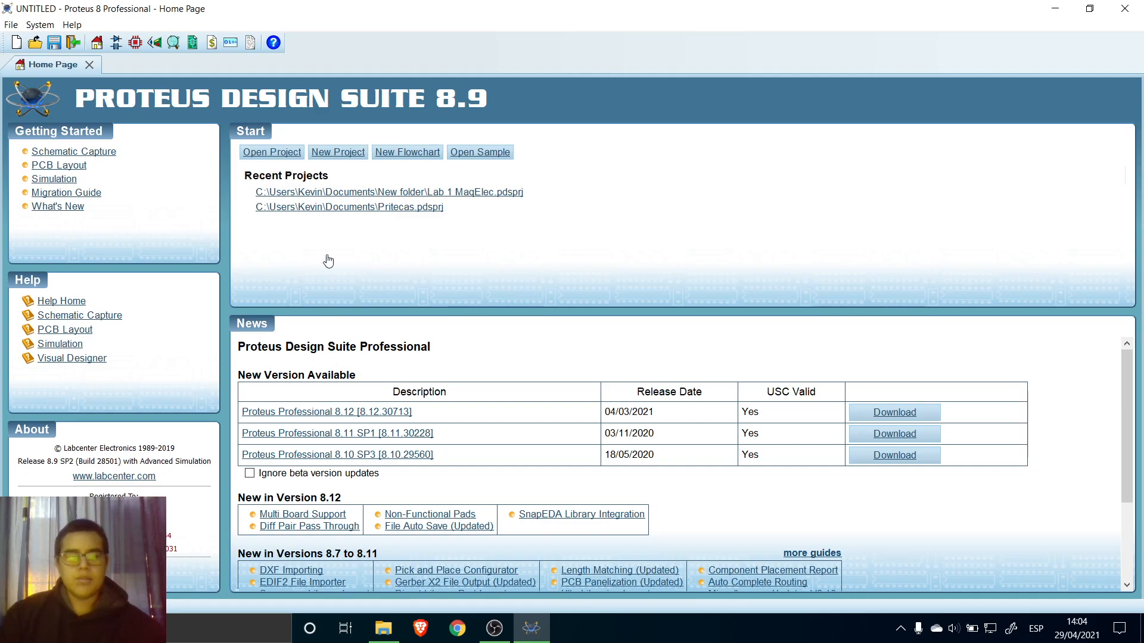
Step: Start a new project named ASDWQR, keeping the Documents folder as its save location
left_click(333, 158)
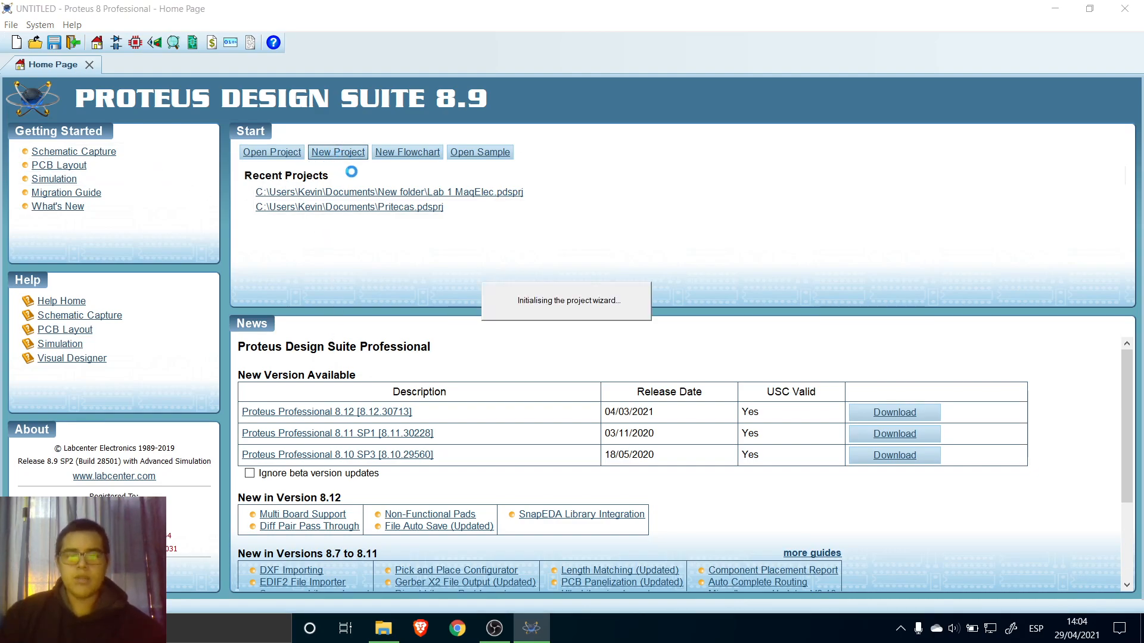
left_click(414, 196)
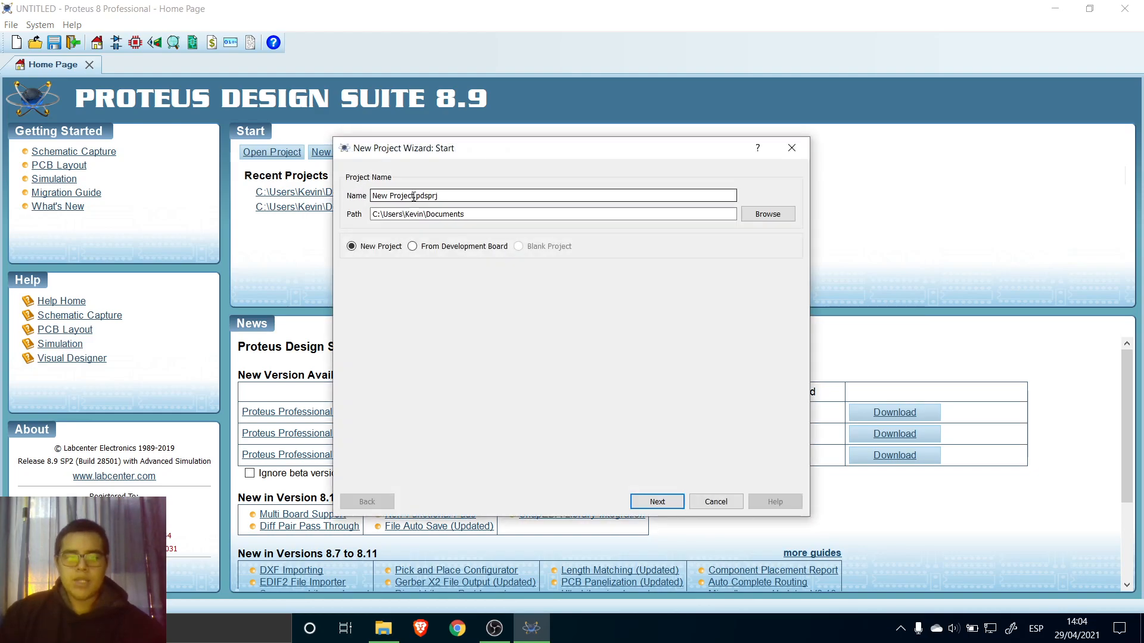
left_click_drag(414, 197, 372, 196)
type("A")
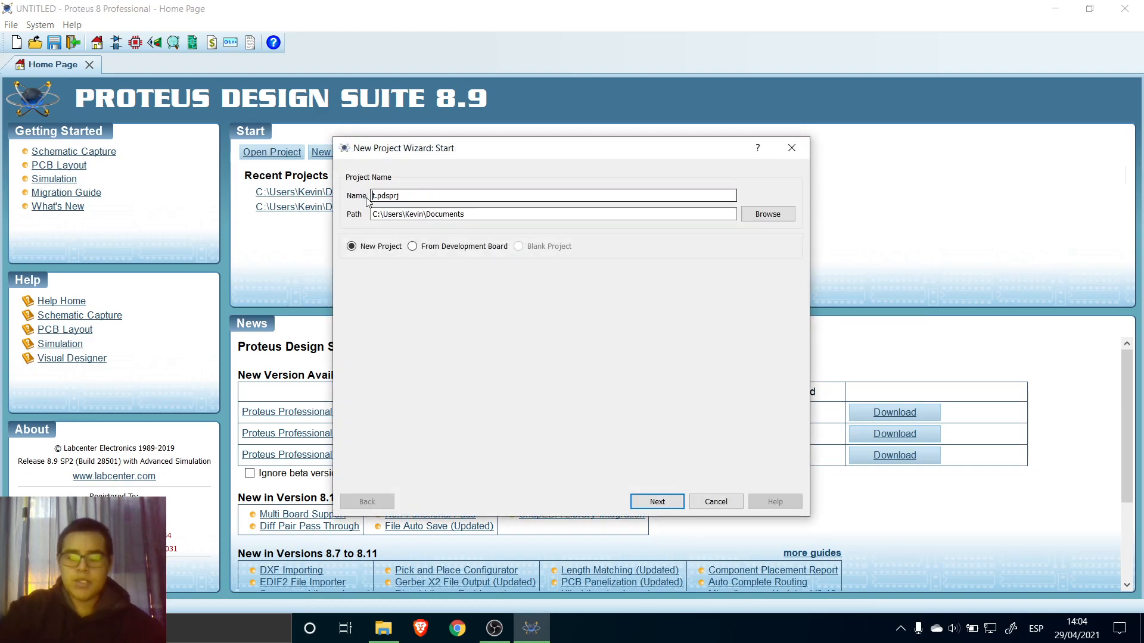
type("SDWQR")
left_click(437, 215)
left_click(768, 214)
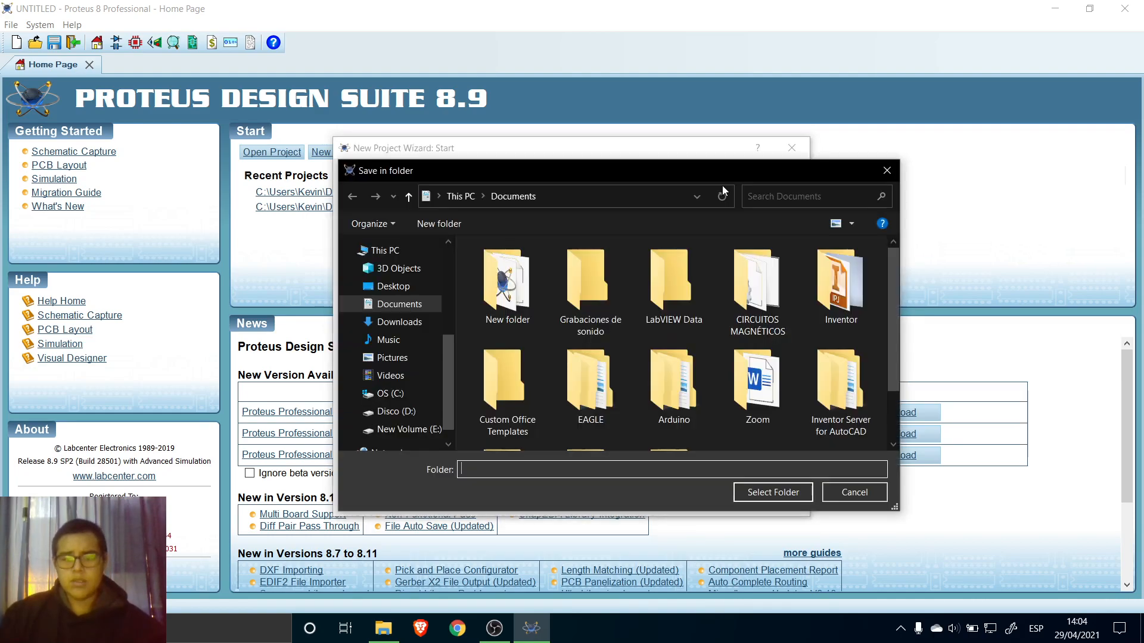
left_click(885, 170)
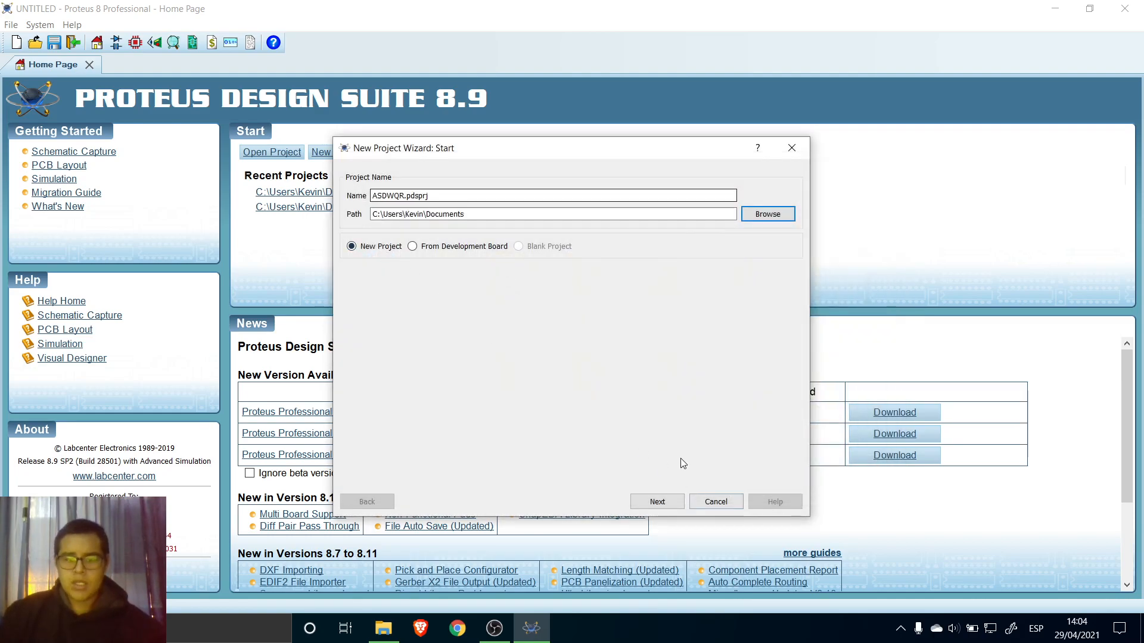
Step: Create the project with the DEFAULT schematic template, without a PCB layout or firmware
left_click(661, 503)
left_click(665, 505)
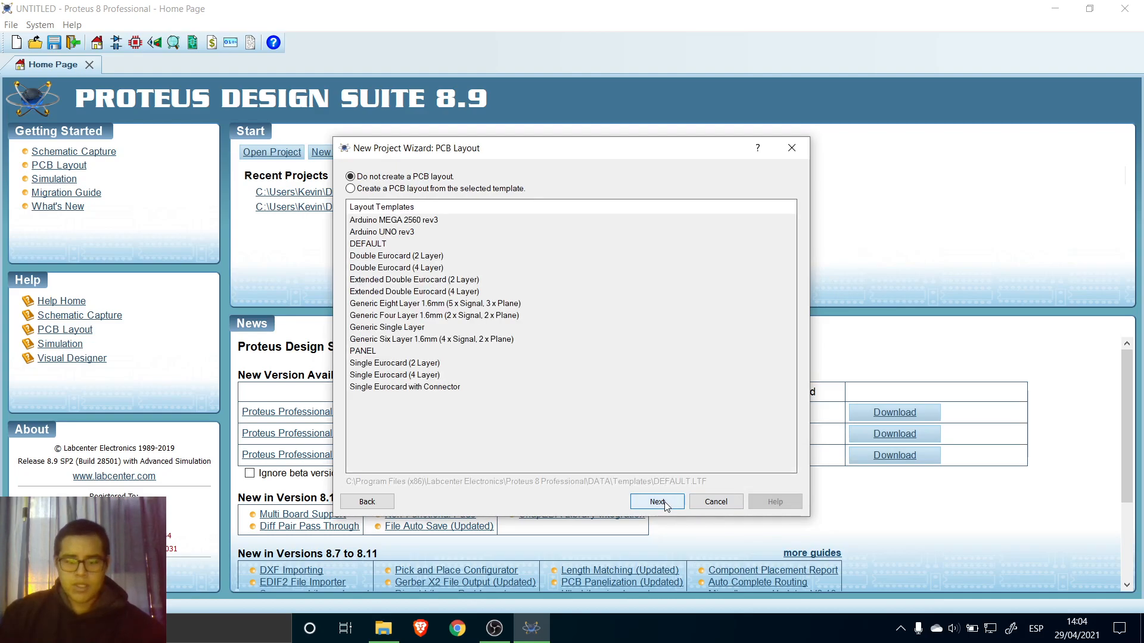
left_click(664, 505)
left_click(666, 505)
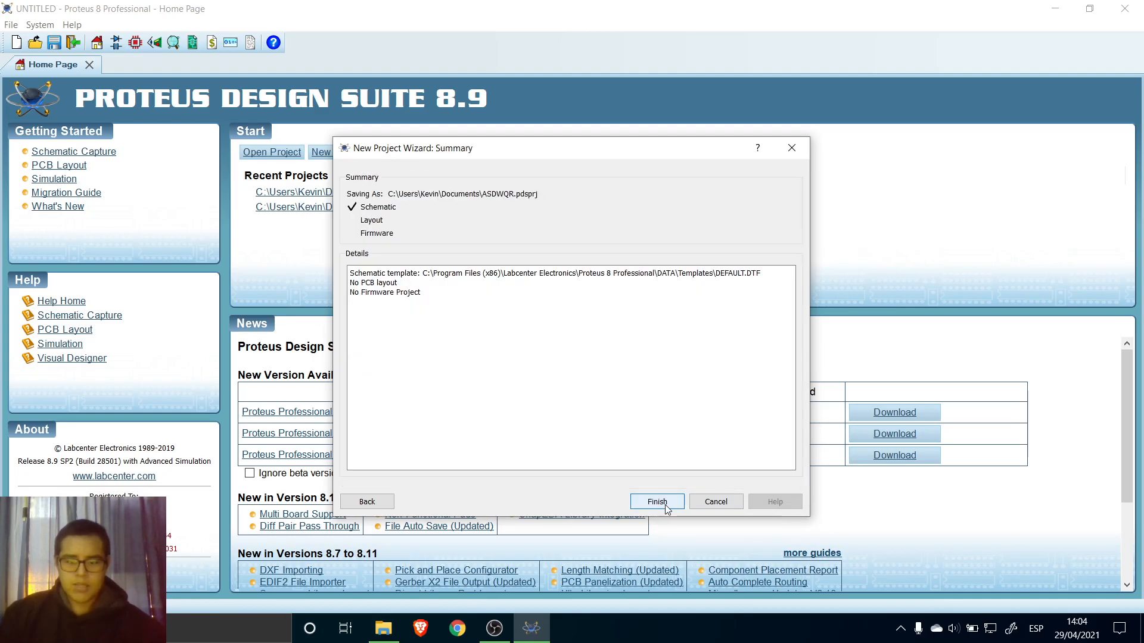
left_click(657, 502)
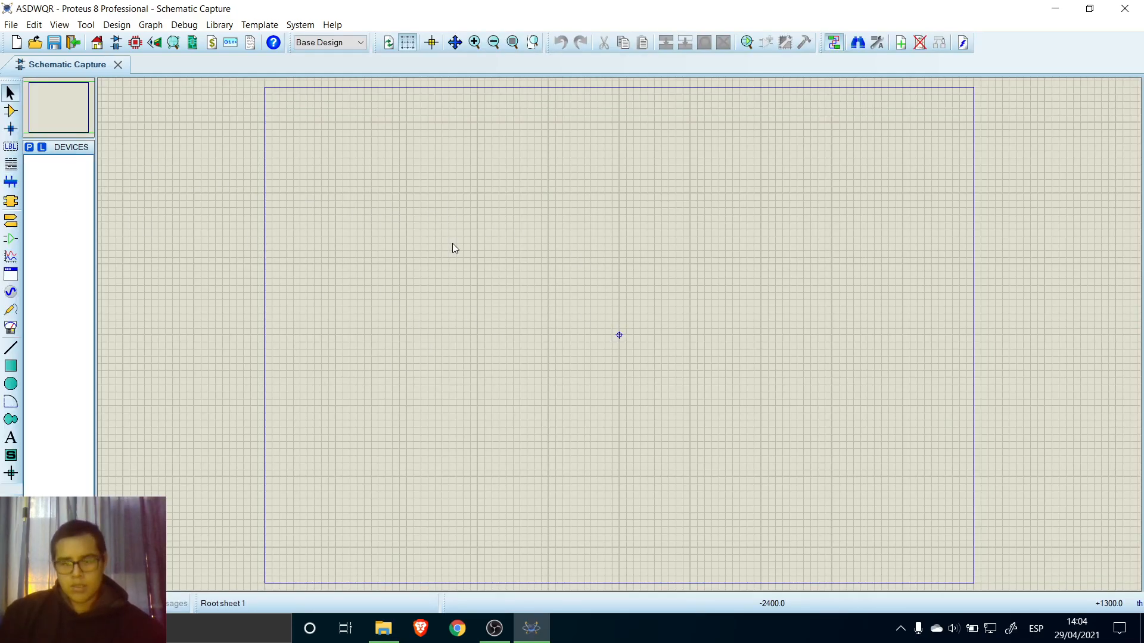
Step: Search the device library for INDUCTO, pick the generic REALIND inductor and place it in the upper part of the sheet
left_click(10, 111)
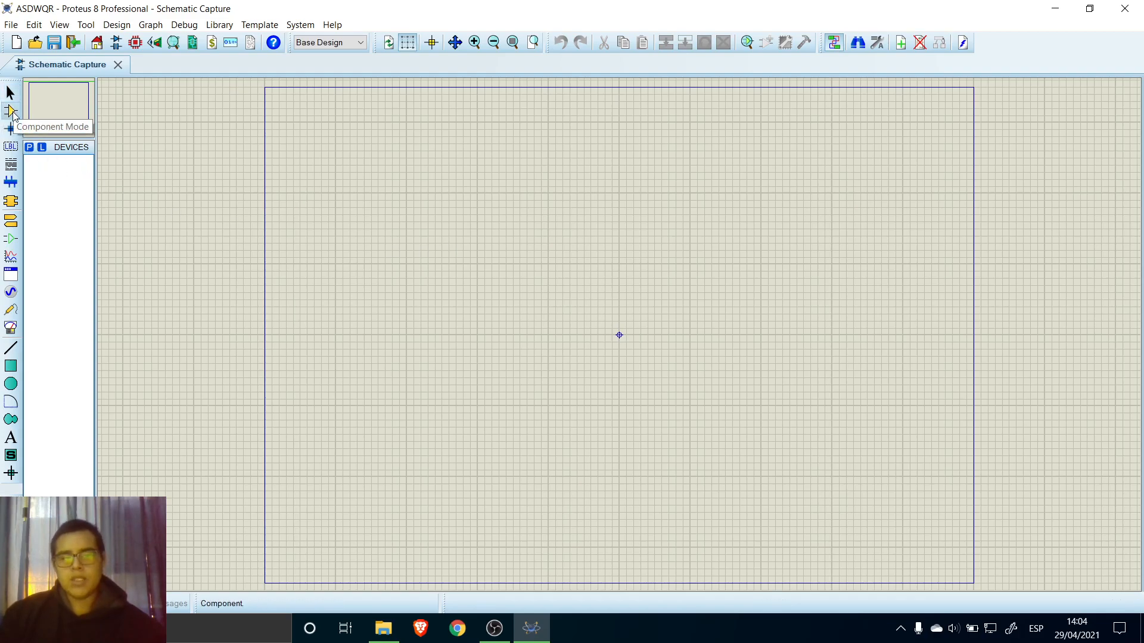
left_click(28, 147)
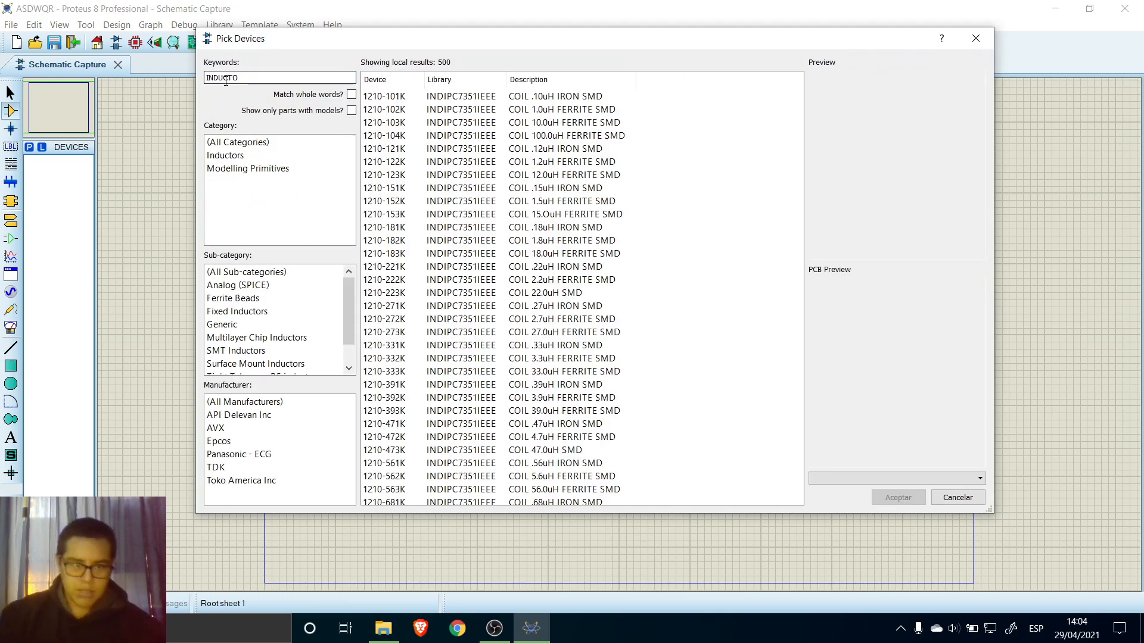
left_click(274, 156)
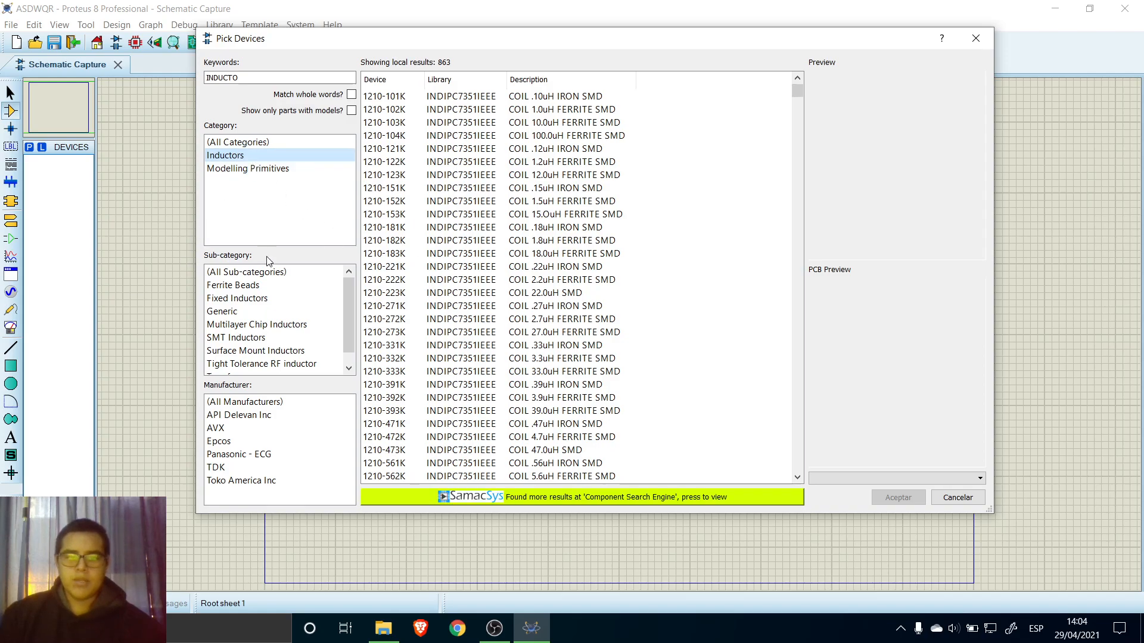
scroll(256, 324, "down", 1)
left_click(238, 299)
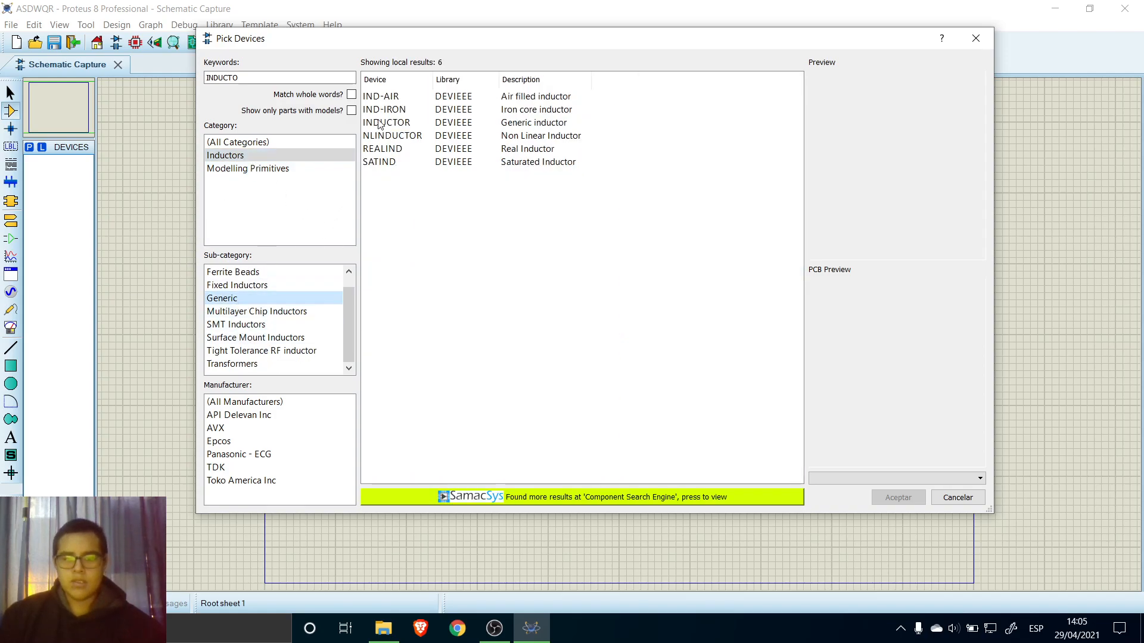
left_click(514, 153)
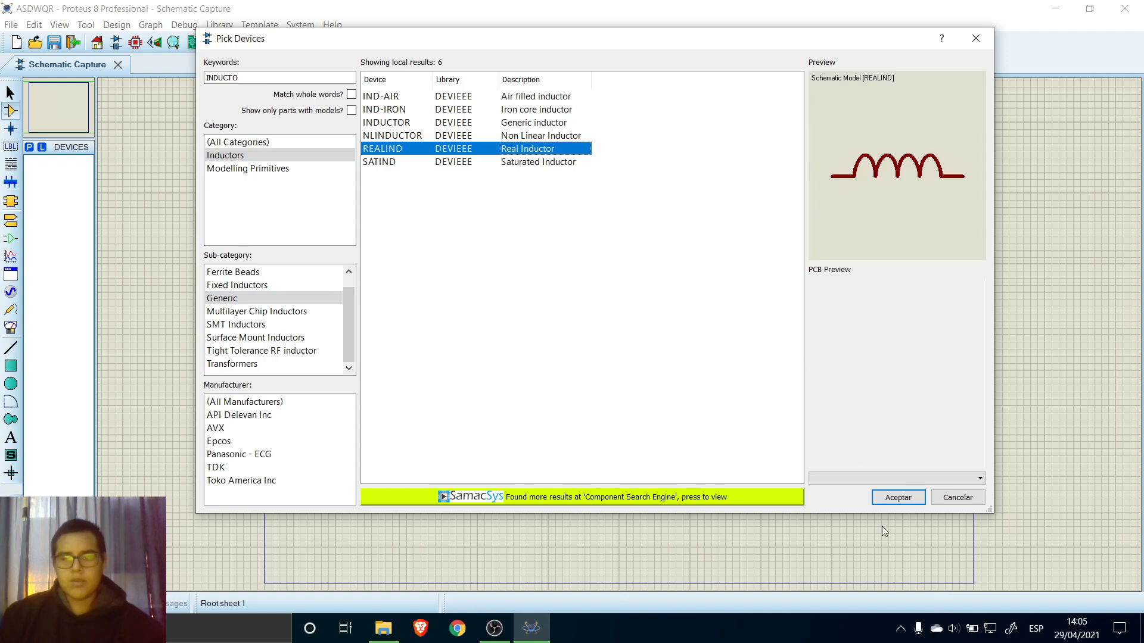
left_click(897, 498)
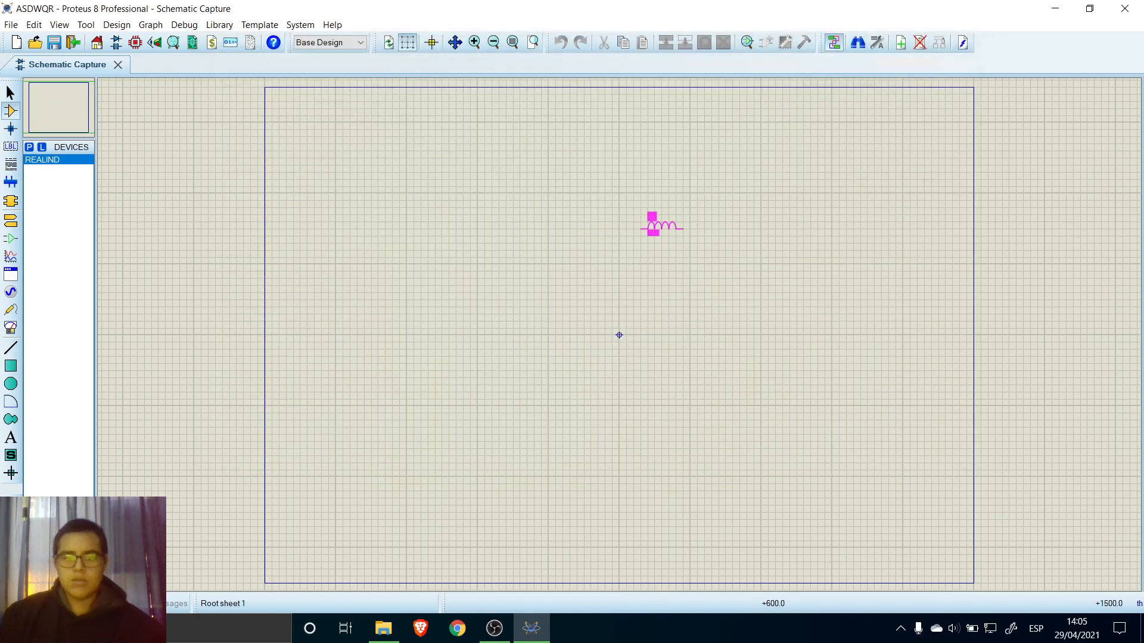
left_click(661, 234)
Step: Rotate inductor L1 to stand vertically with its coil loops facing right
left_click(16, 94)
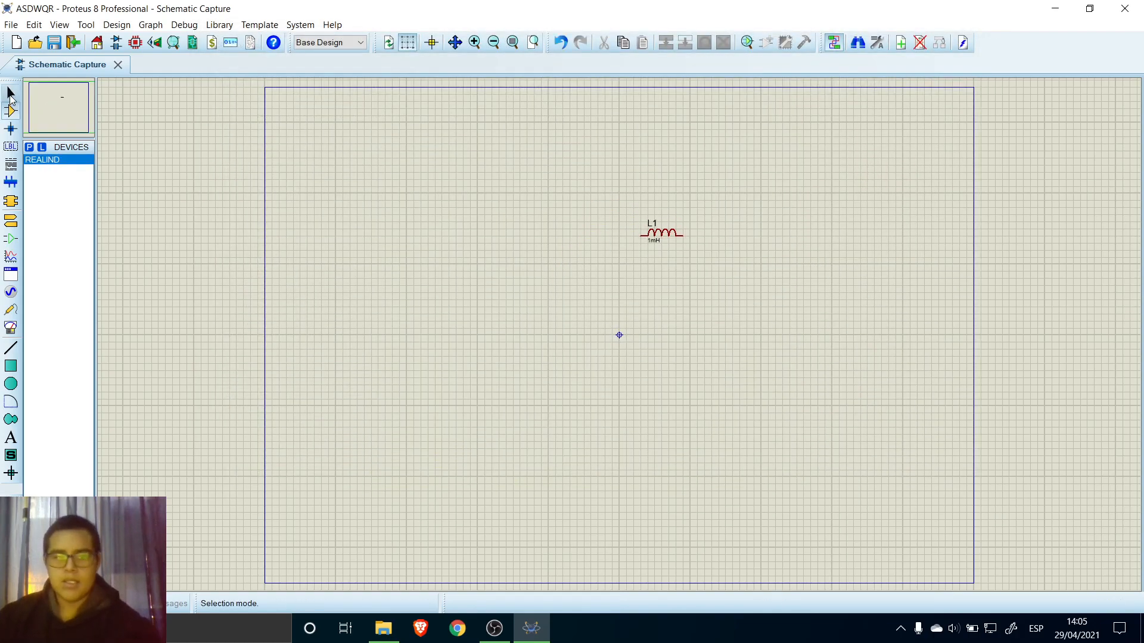
left_click(672, 236)
key("KP_Add")
key("KP_Add")
key("KP_Add")
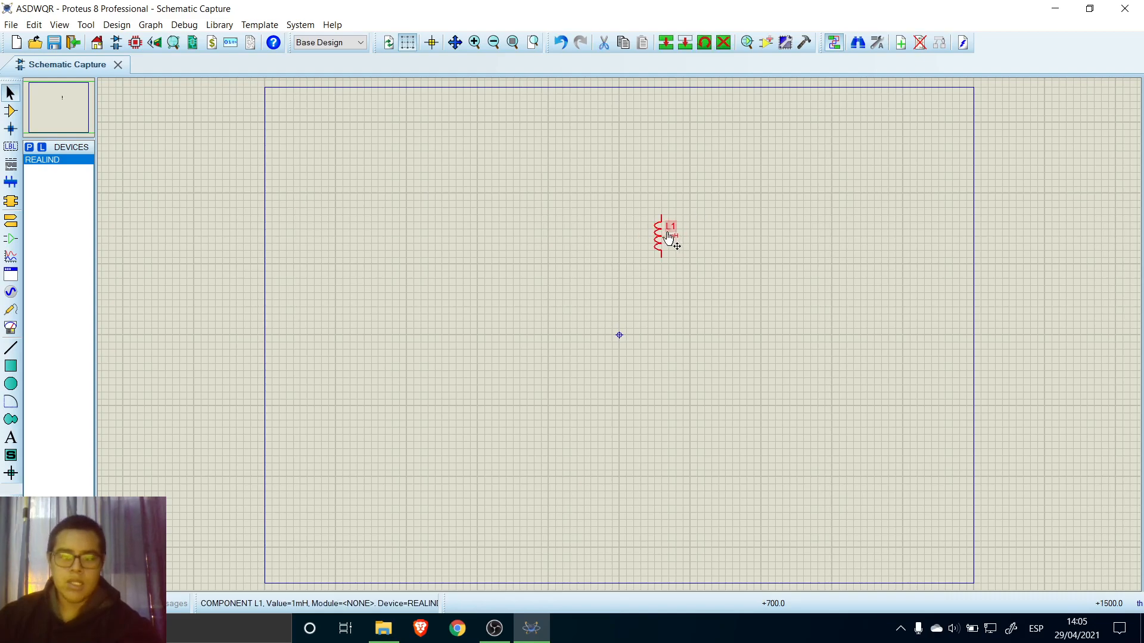
left_click(655, 247)
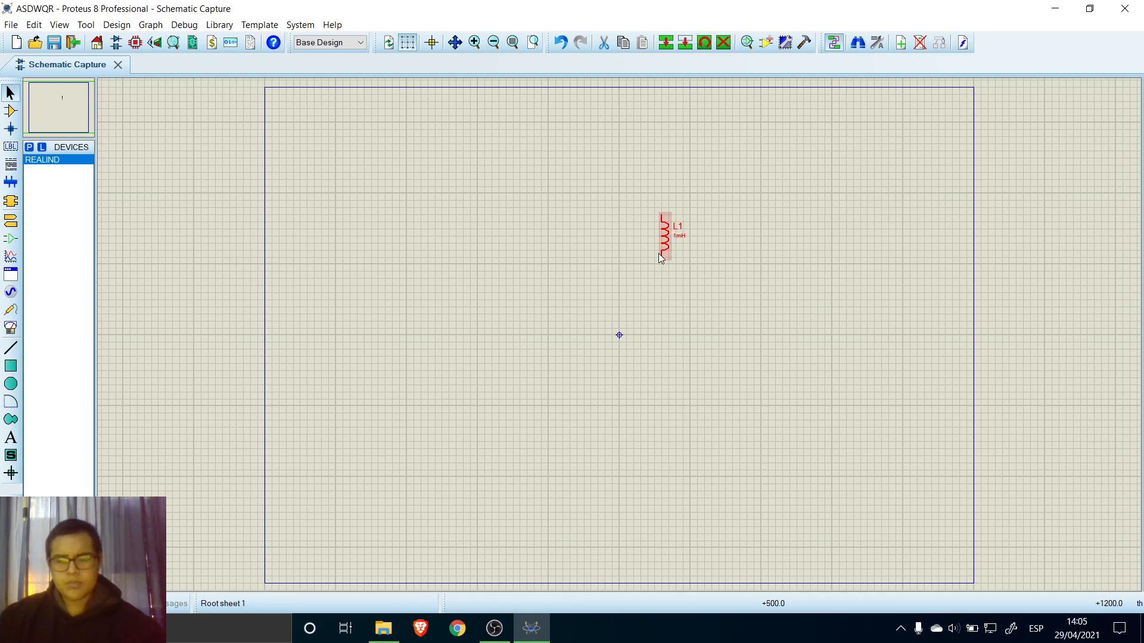
Step: Search the device library for VSO, pick the VSOURCE DC voltage source and place it left of inductor L1
scroll(641, 241, "up", 1)
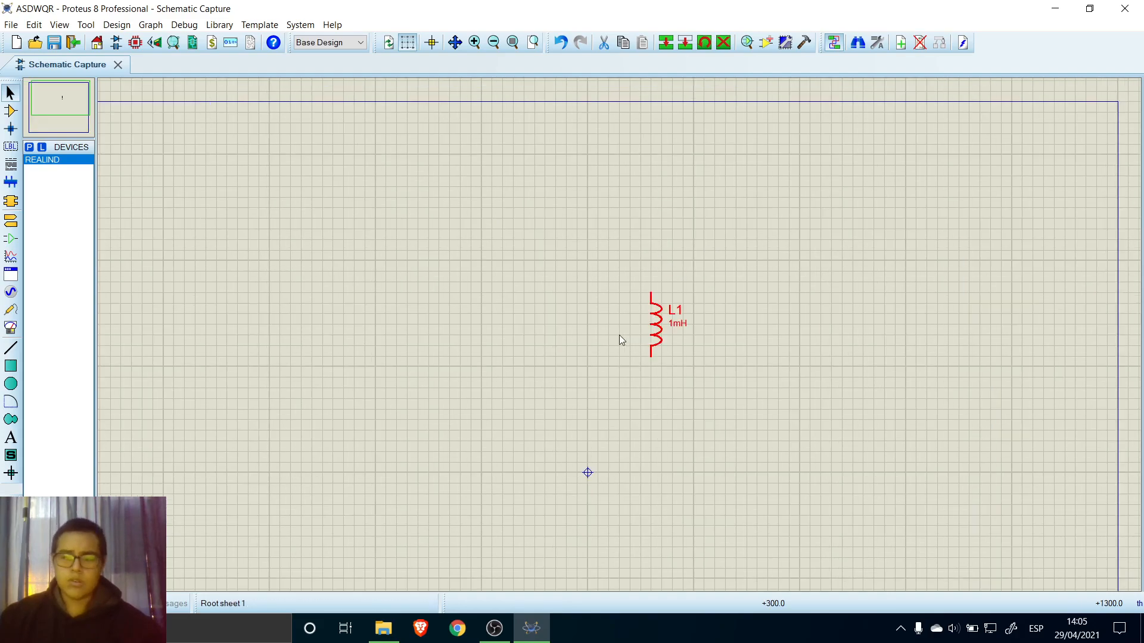
middle_click(610, 341)
left_click(827, 345)
left_click_drag(849, 333, 753, 258)
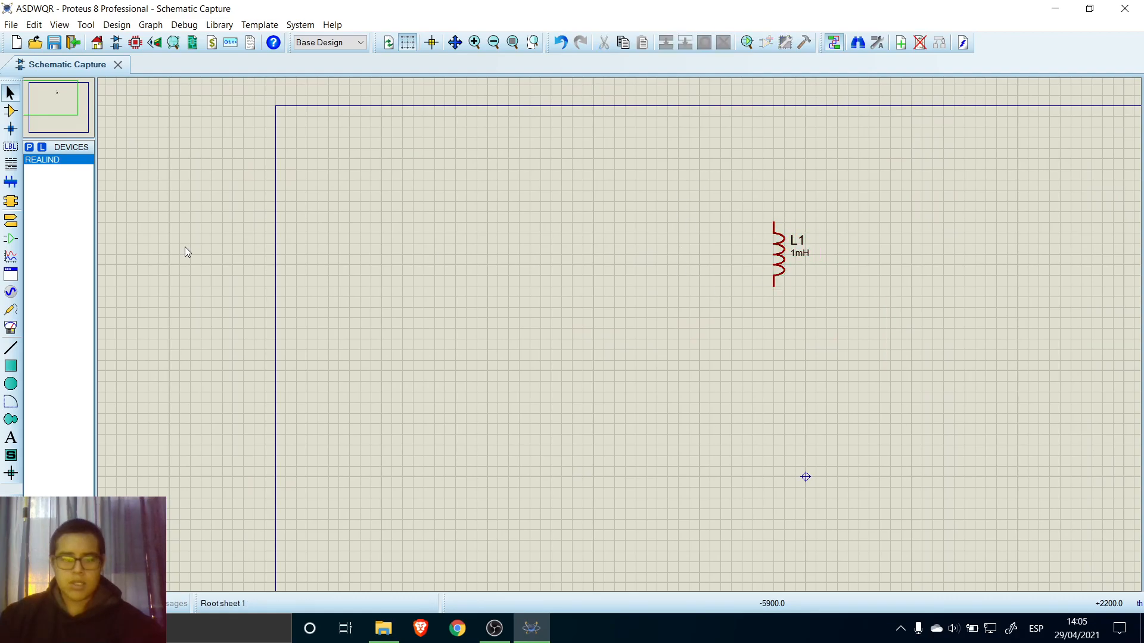
scroll(634, 263, "up", 1)
scroll(619, 335, "down", 1)
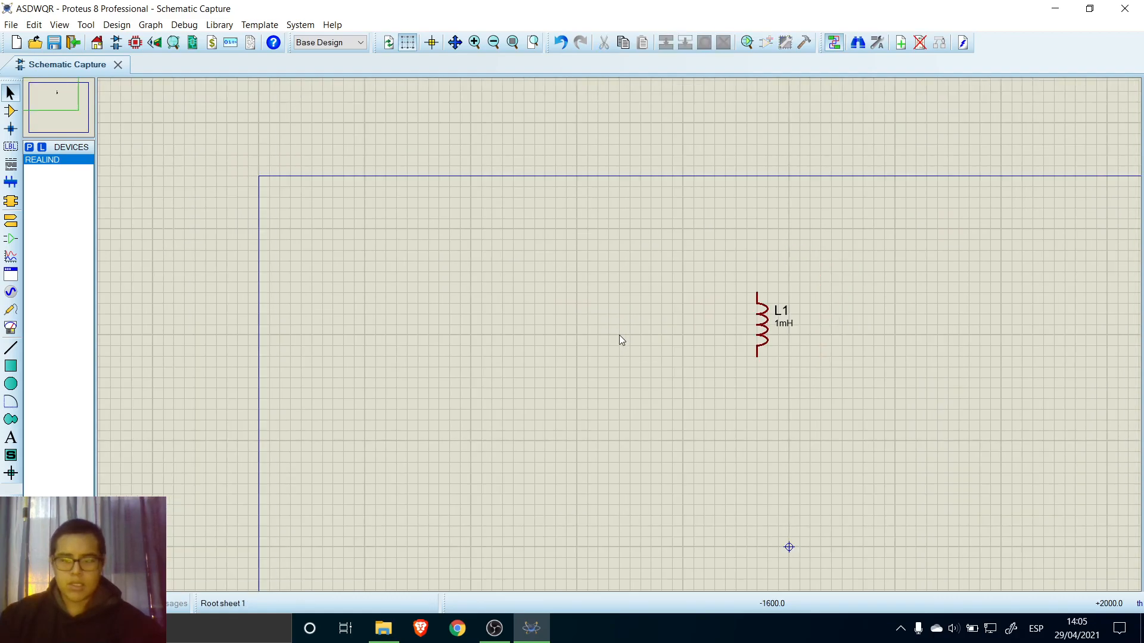
left_click(29, 148)
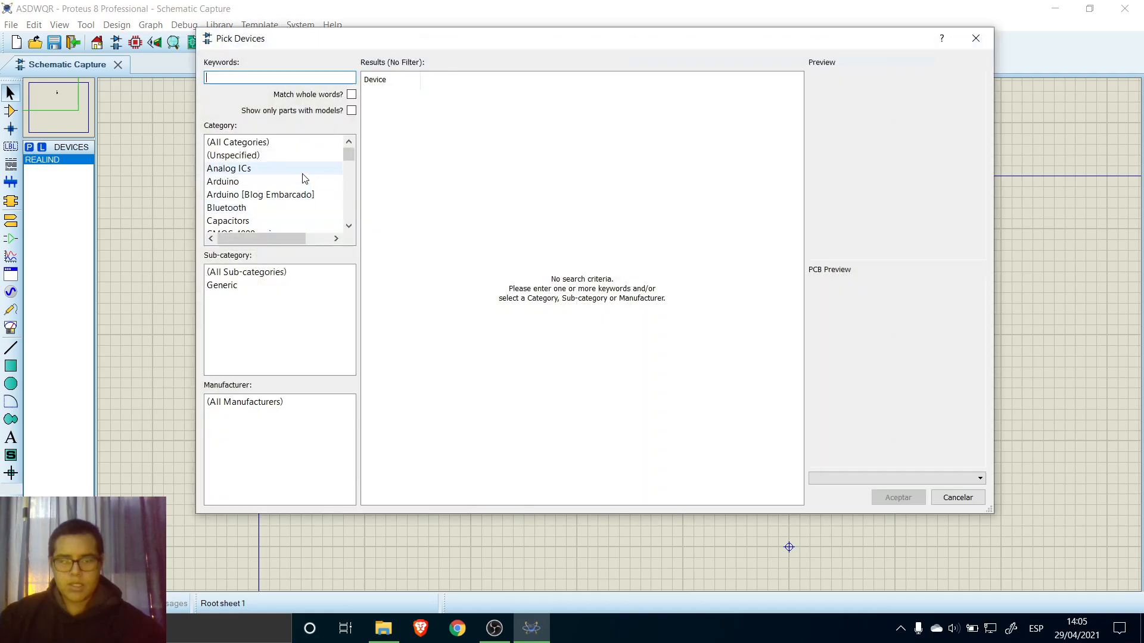
type("VS")
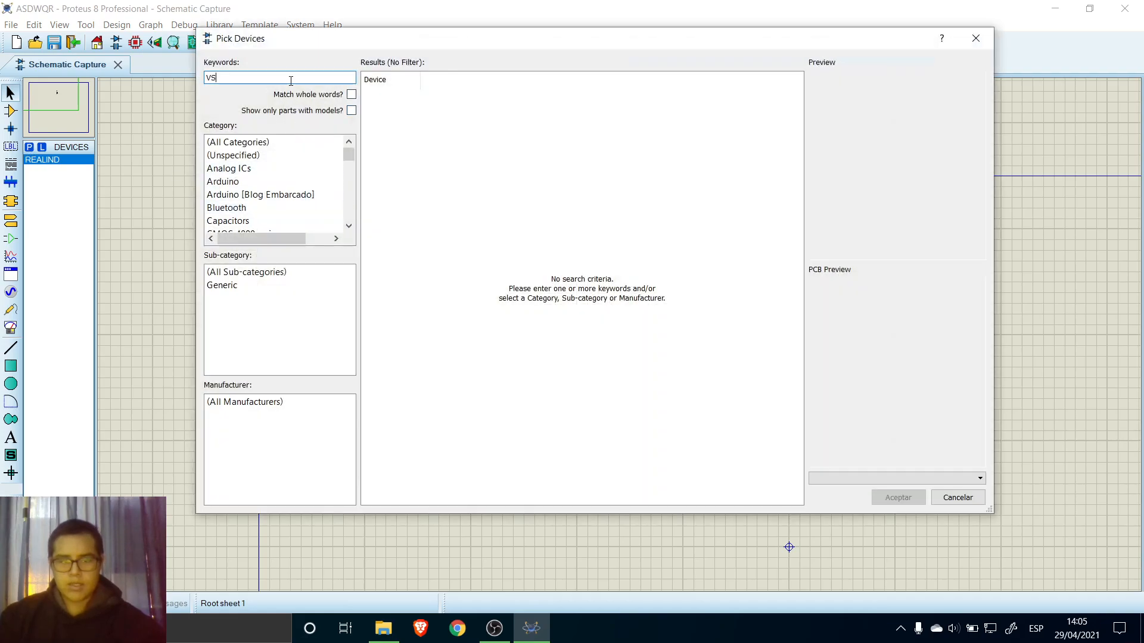
type("ORU")
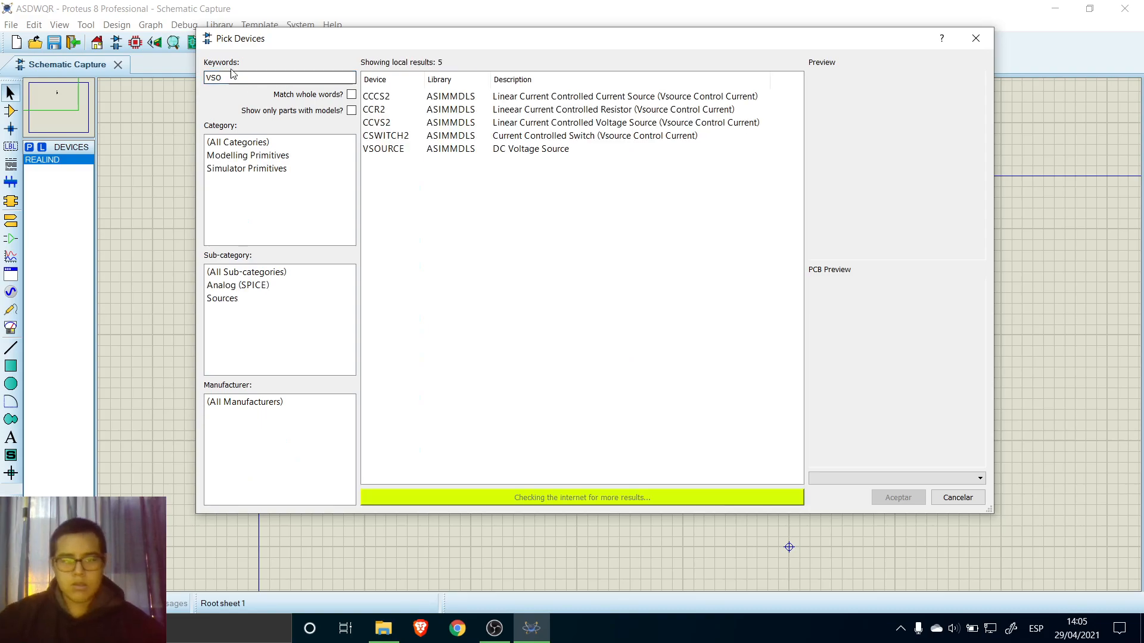
left_click(400, 150)
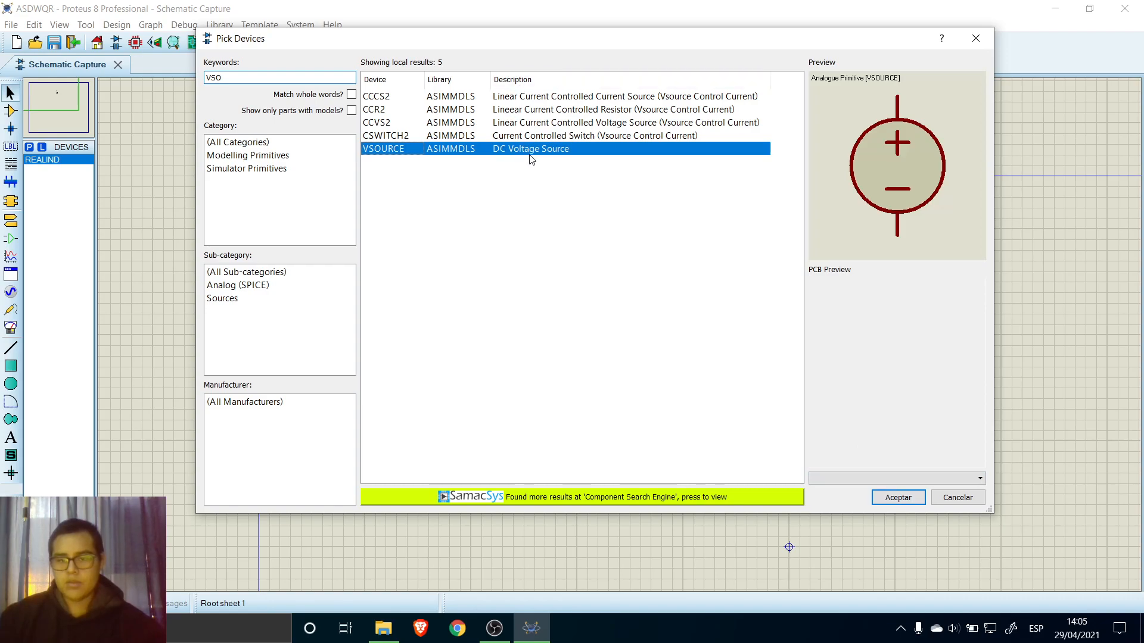
left_click(898, 498)
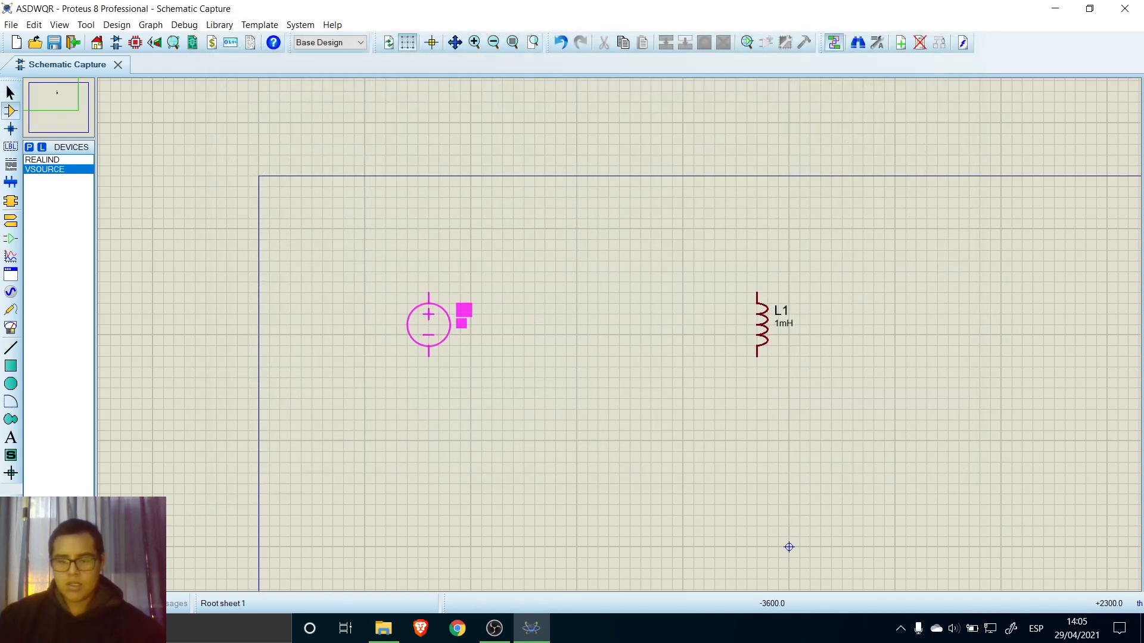
left_click(429, 324)
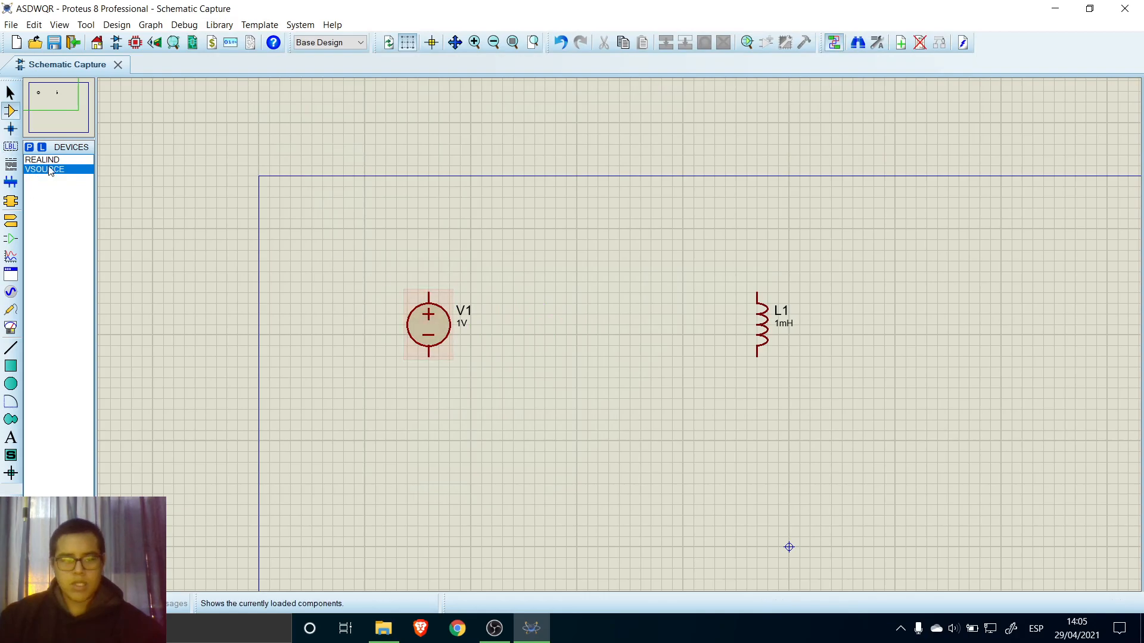
Step: Wire the positive terminal of V1 to the top of L1 and the bottom of L1 back to V1's negative terminal
left_click(429, 292)
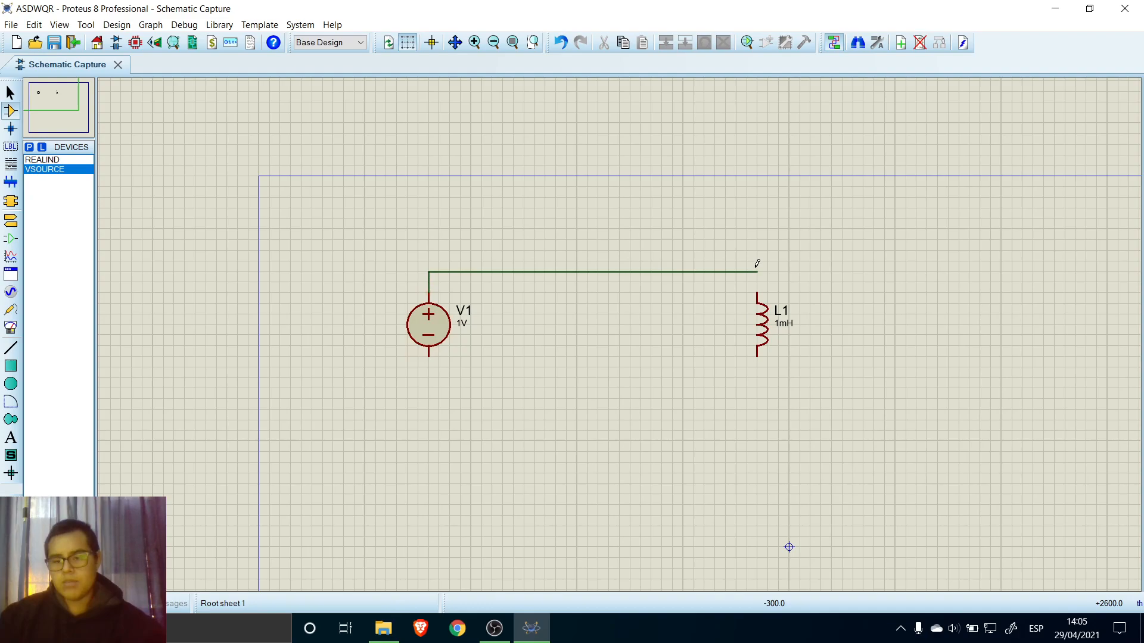
left_click(758, 292)
left_click(758, 357)
left_click(429, 368)
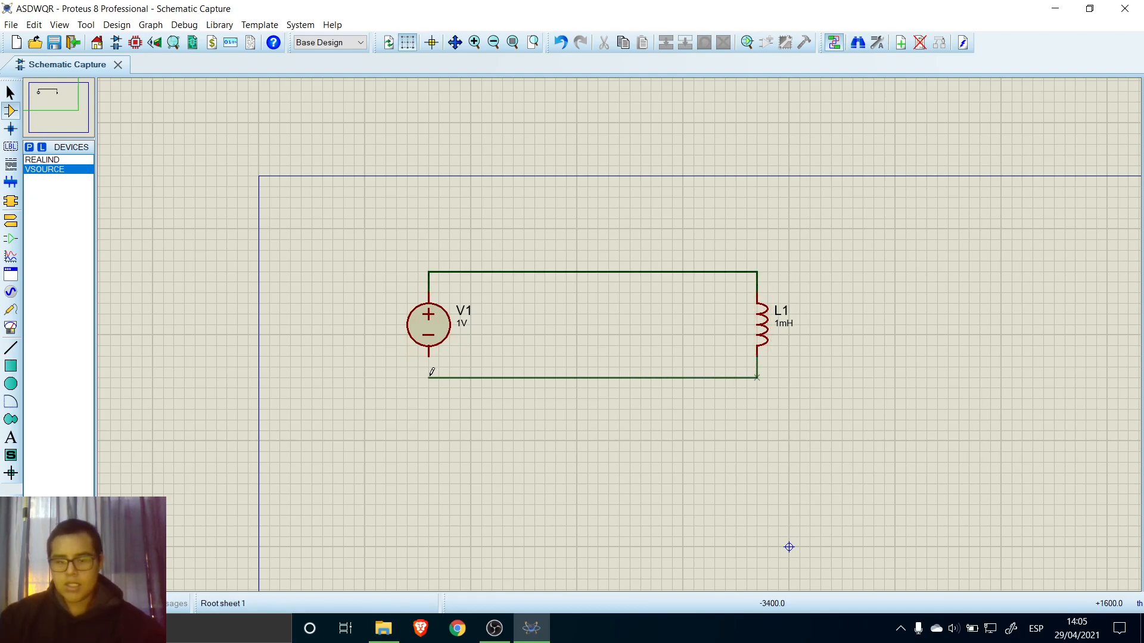
left_click(429, 358)
left_click(10, 92)
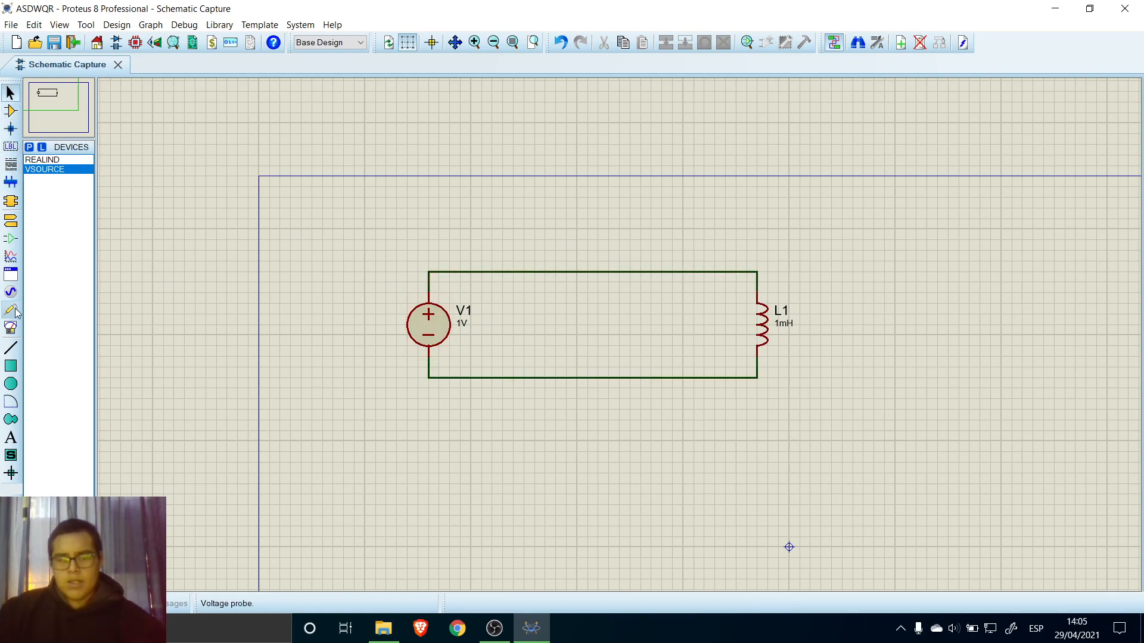
Step: Place a DC voltmeter to the right of inductor L1 and a DC ammeter above the circuit's upper wire
left_click(10, 328)
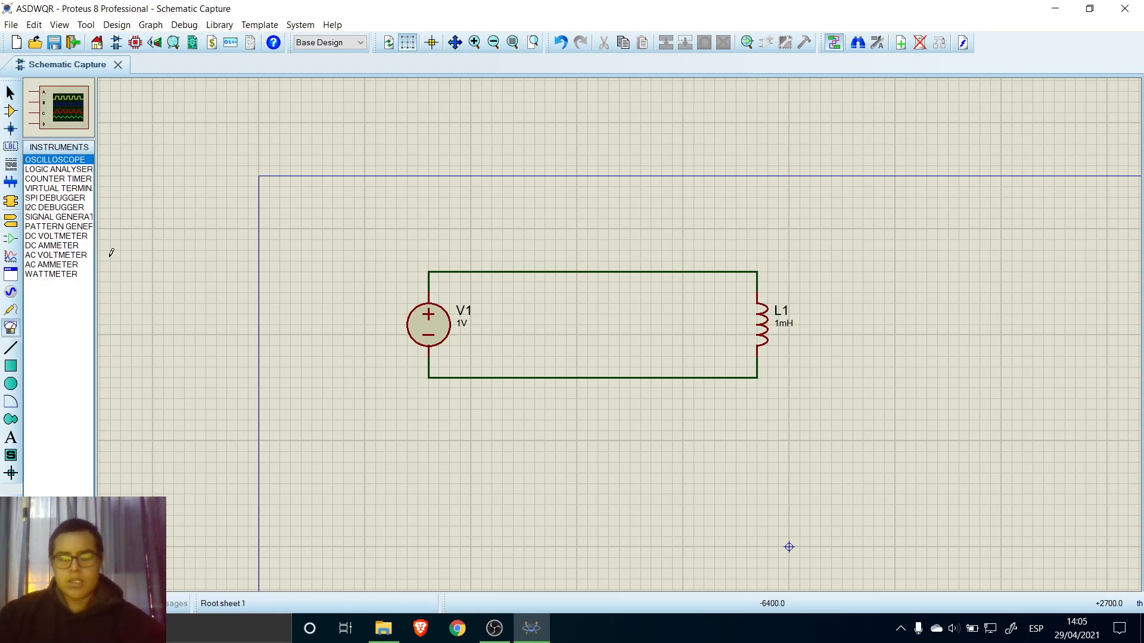
left_click(63, 237)
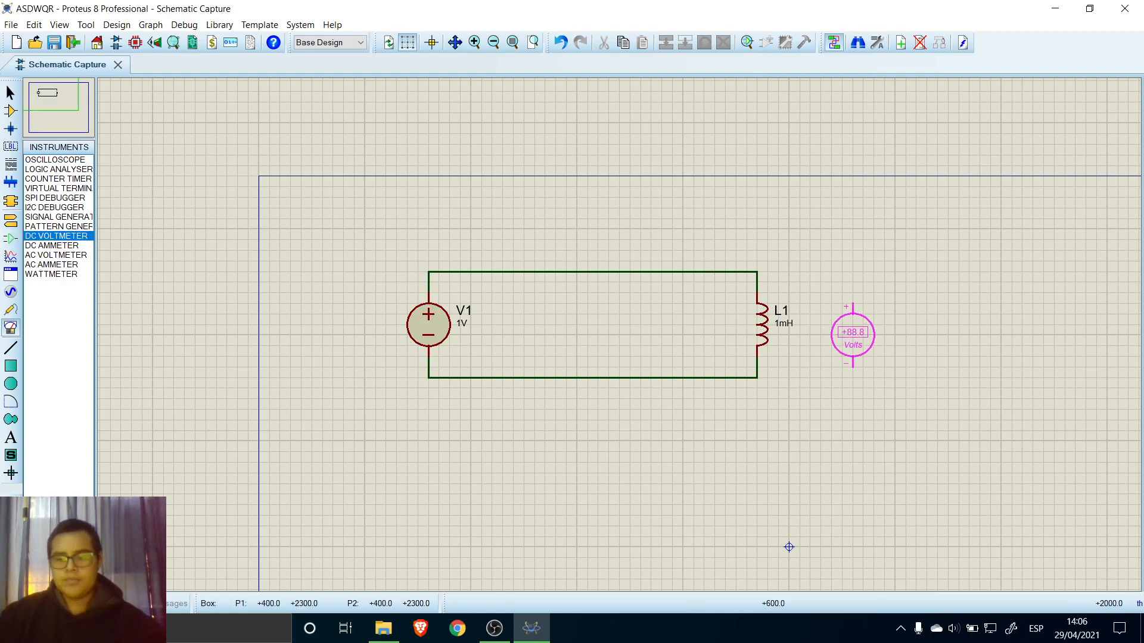
left_click(862, 325)
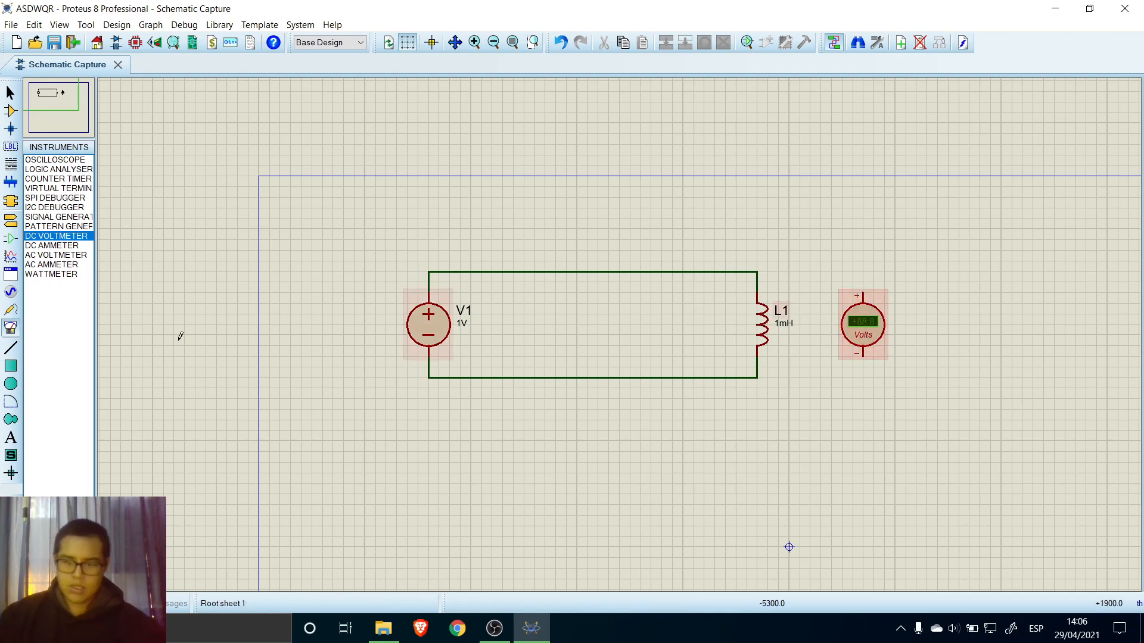
left_click(50, 247)
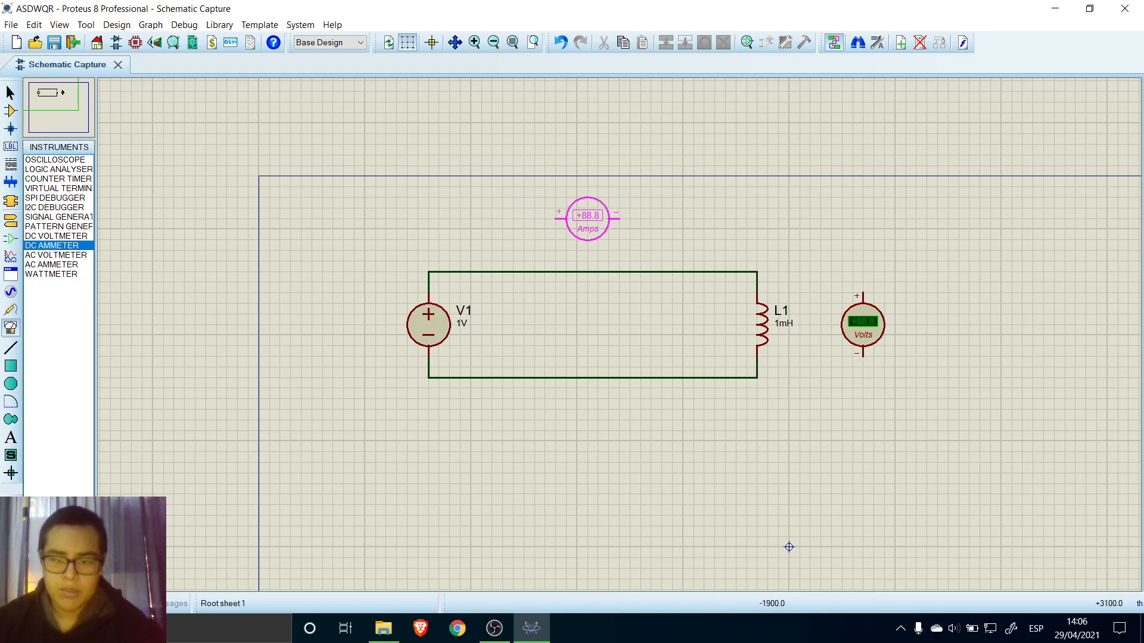
left_click(587, 219)
left_click(11, 94)
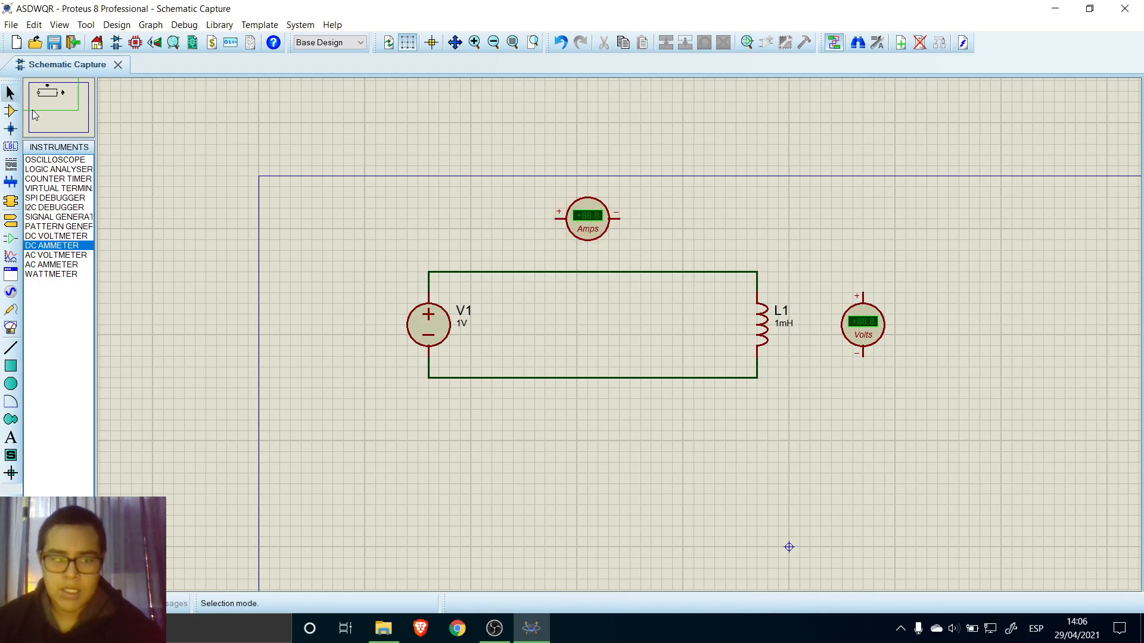
left_click(583, 231)
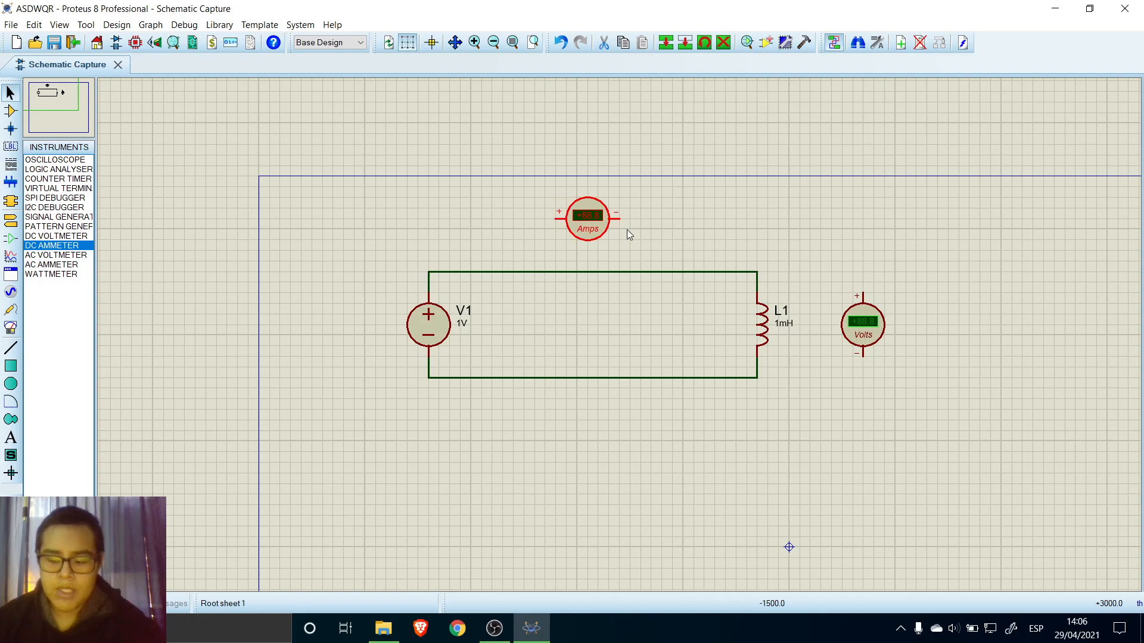
key("KP_Add")
key("KP_Add")
key("KP_Add")
key("KP_Add")
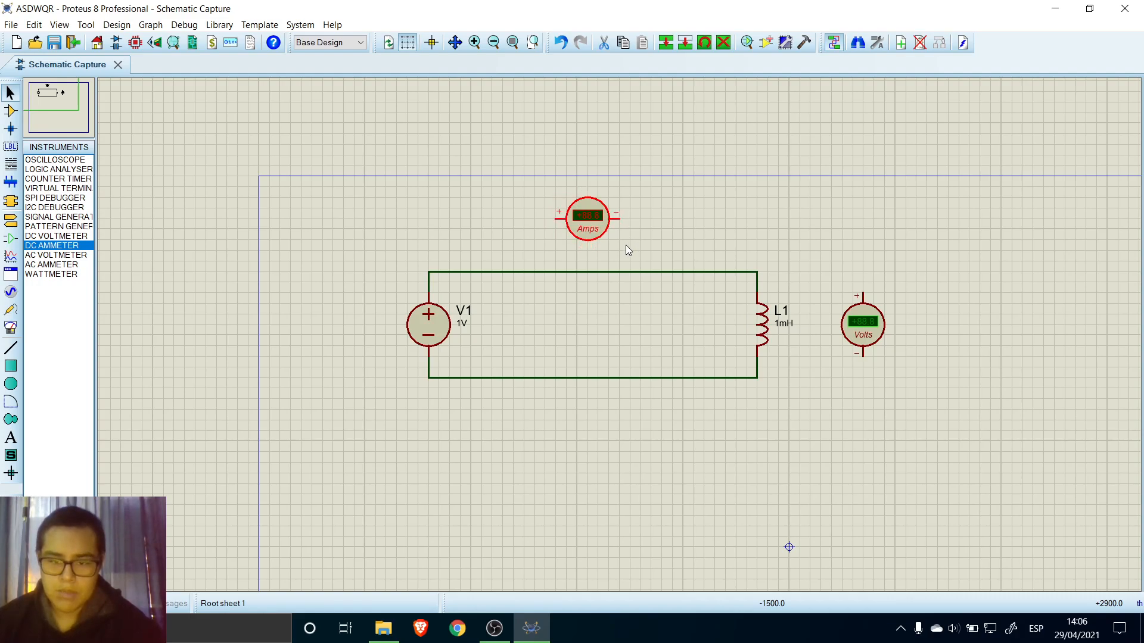
Step: Delete the circuit's upper wire and wire the DC ammeter in series between V1's positive terminal and the top of L1
left_click(596, 272)
key("Delete")
left_click_drag(587, 219, 576, 271)
left_click(429, 293)
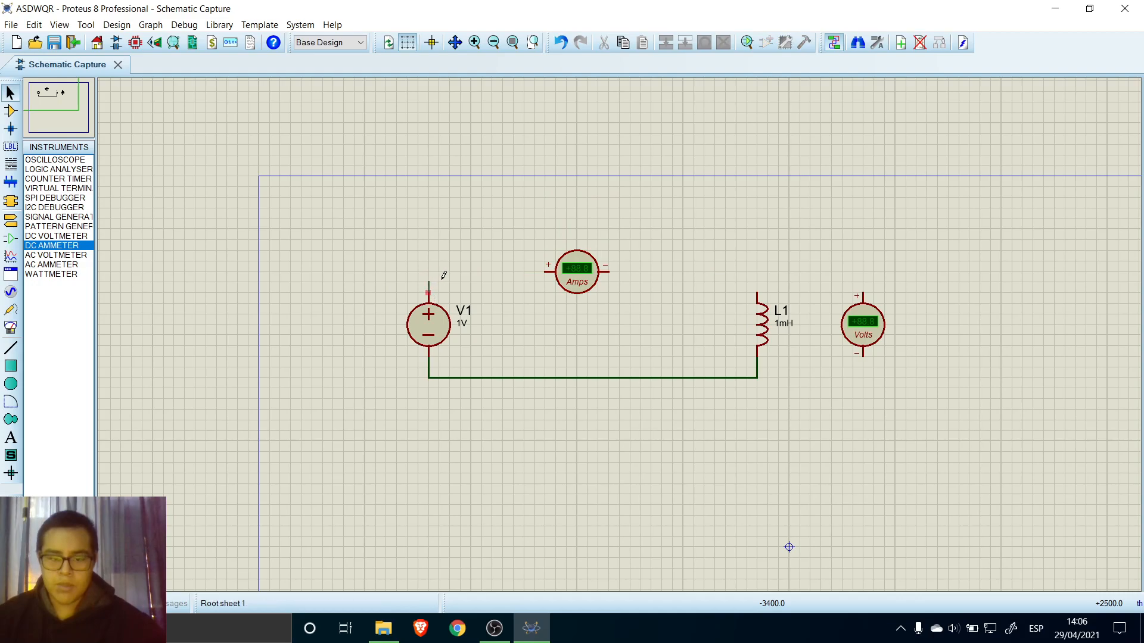
left_click(544, 271)
left_click(608, 272)
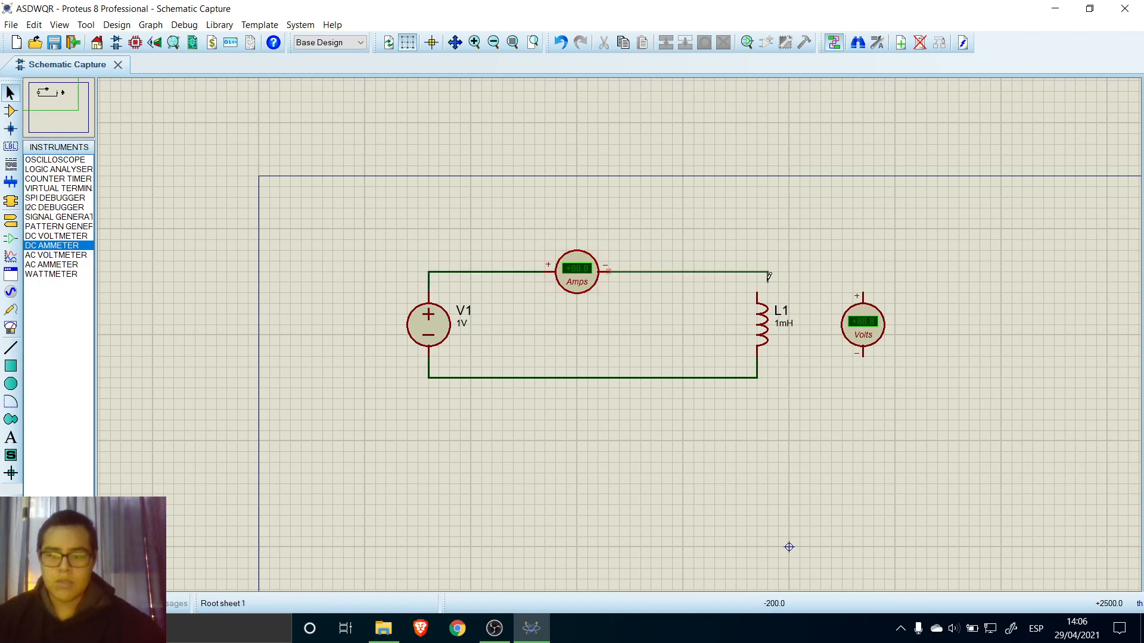
left_click(757, 293)
Step: Wire the DC voltmeter in parallel with L1, its positive terminal to the upper wire and its negative terminal to the lower wire
left_click(862, 293)
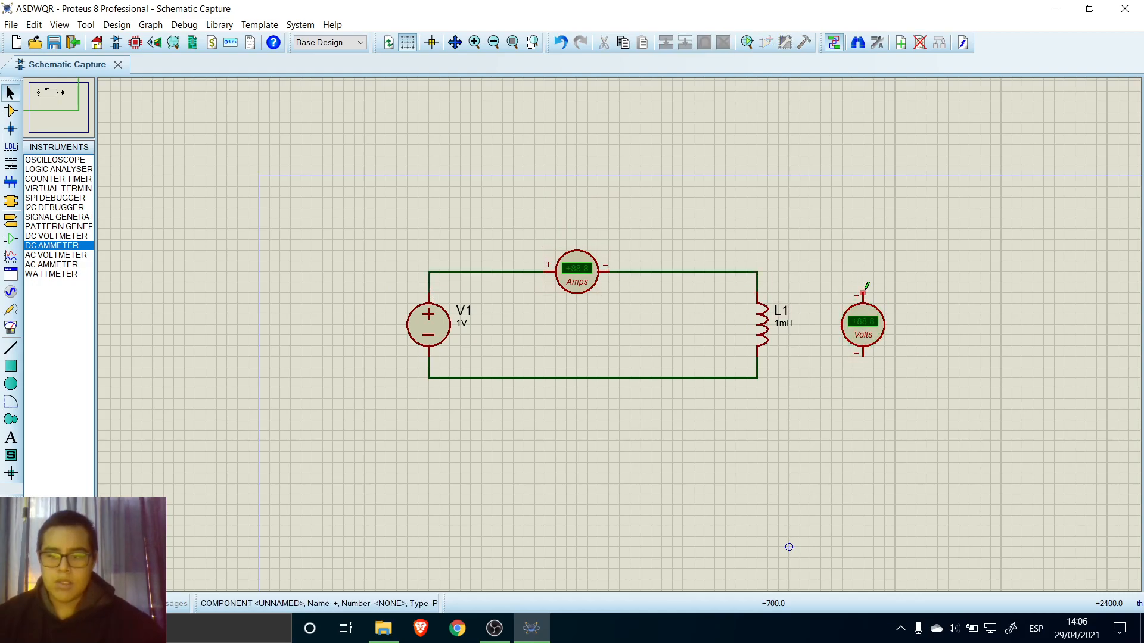
left_click(757, 272)
left_click(863, 354)
left_click(758, 377)
left_click(757, 377)
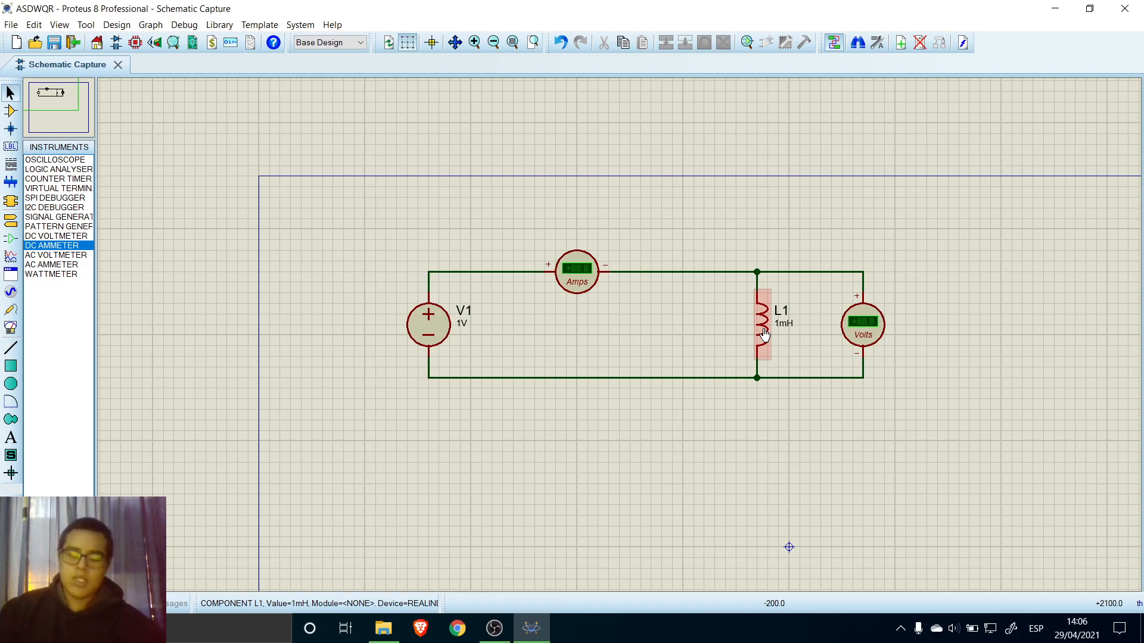
Step: Set the inductance of inductor L1 to 0.5H in its component properties
double_click(764, 335)
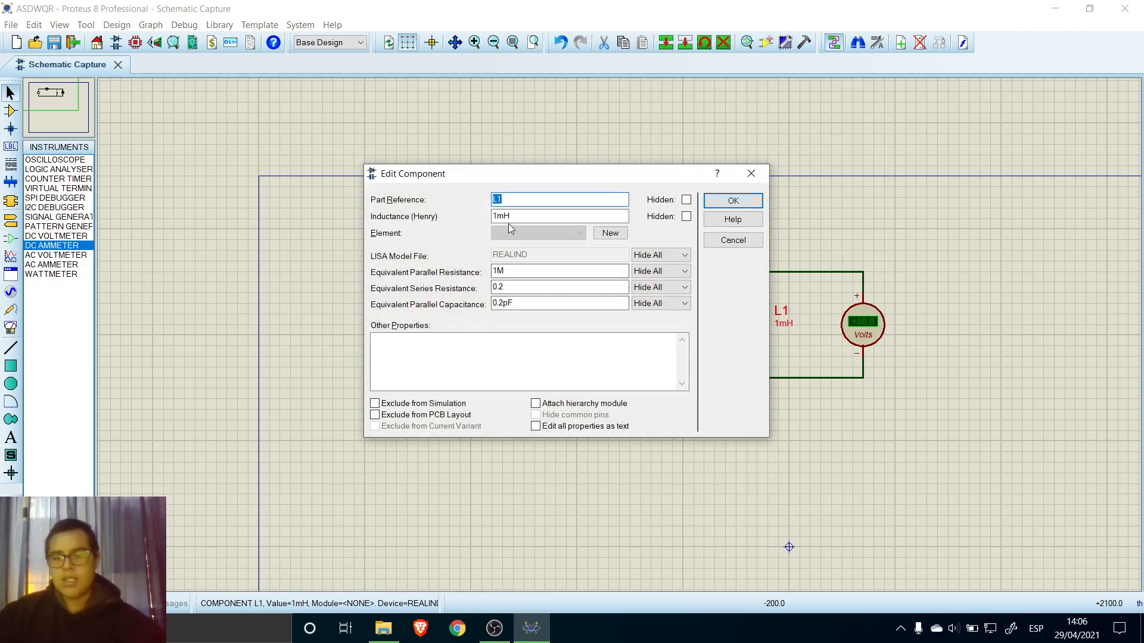
left_click(751, 173)
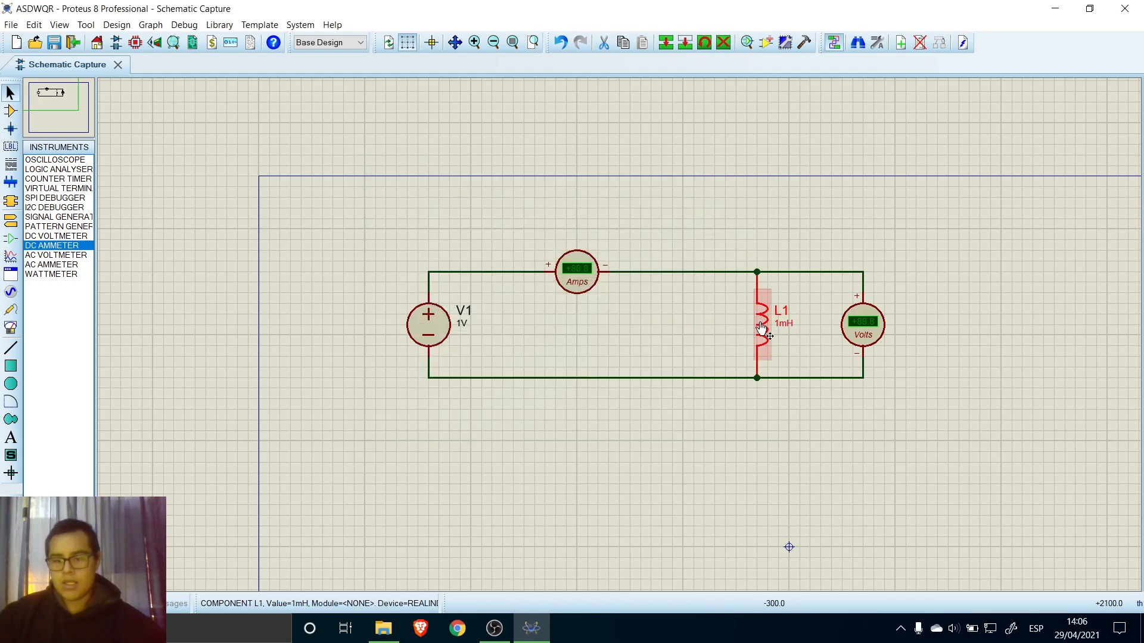
double_click(764, 328)
left_click_drag(504, 217, 490, 223)
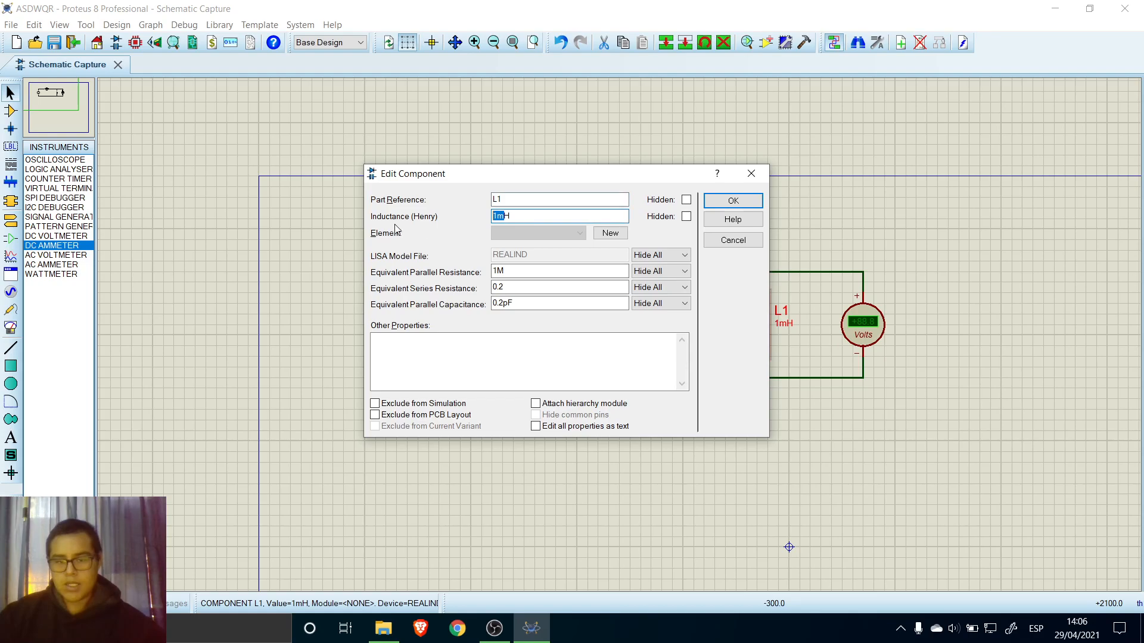
type("0.5H")
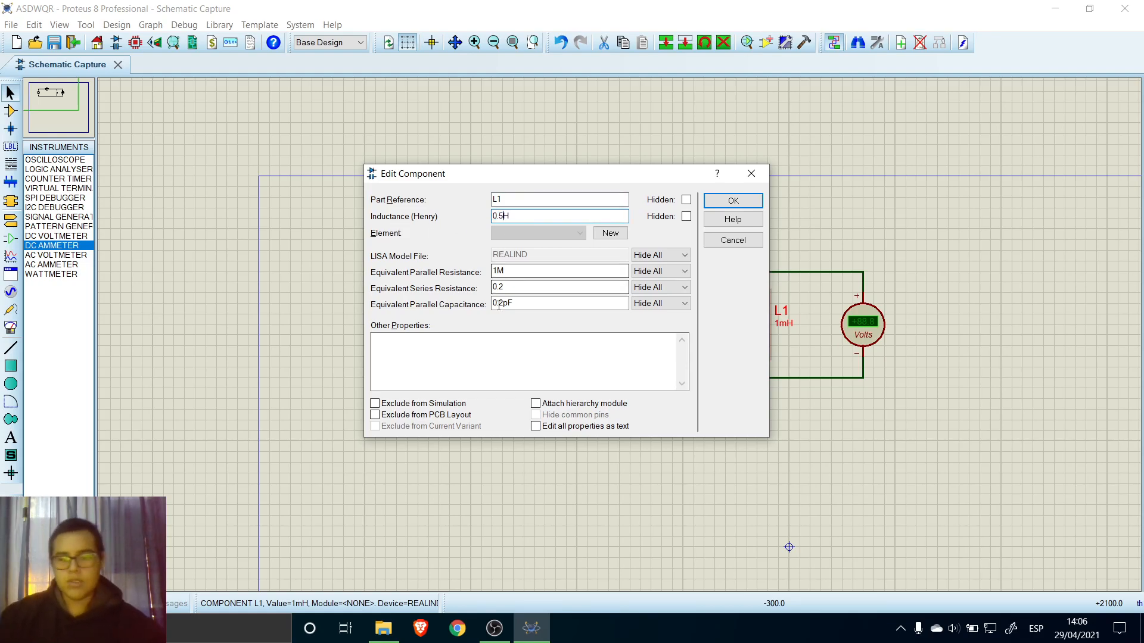
double_click(500, 288)
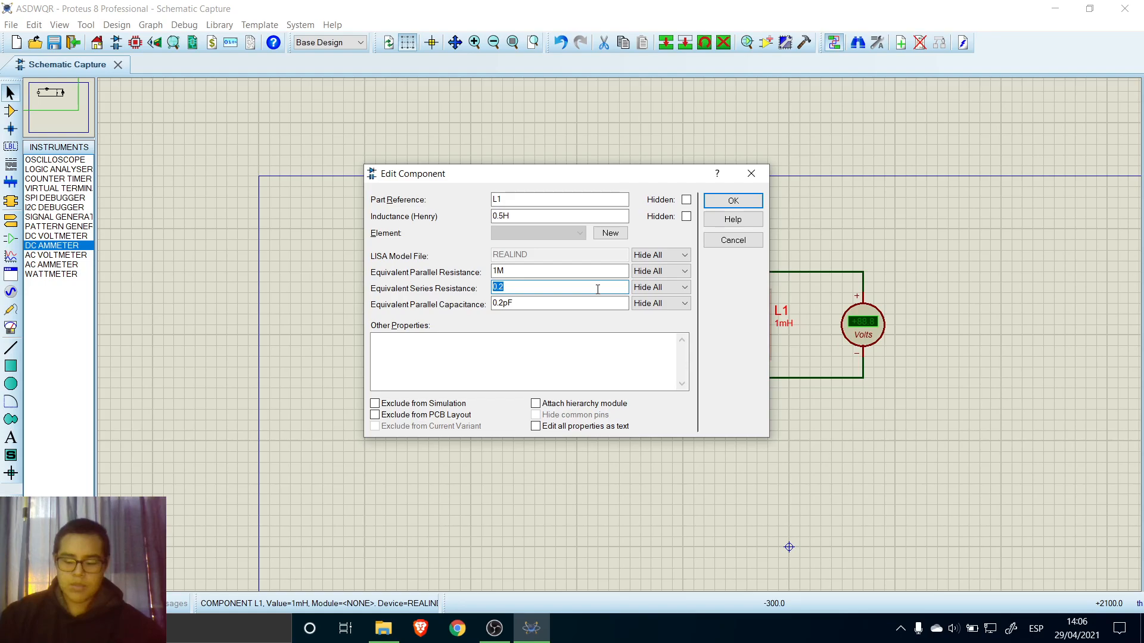
left_click(733, 201)
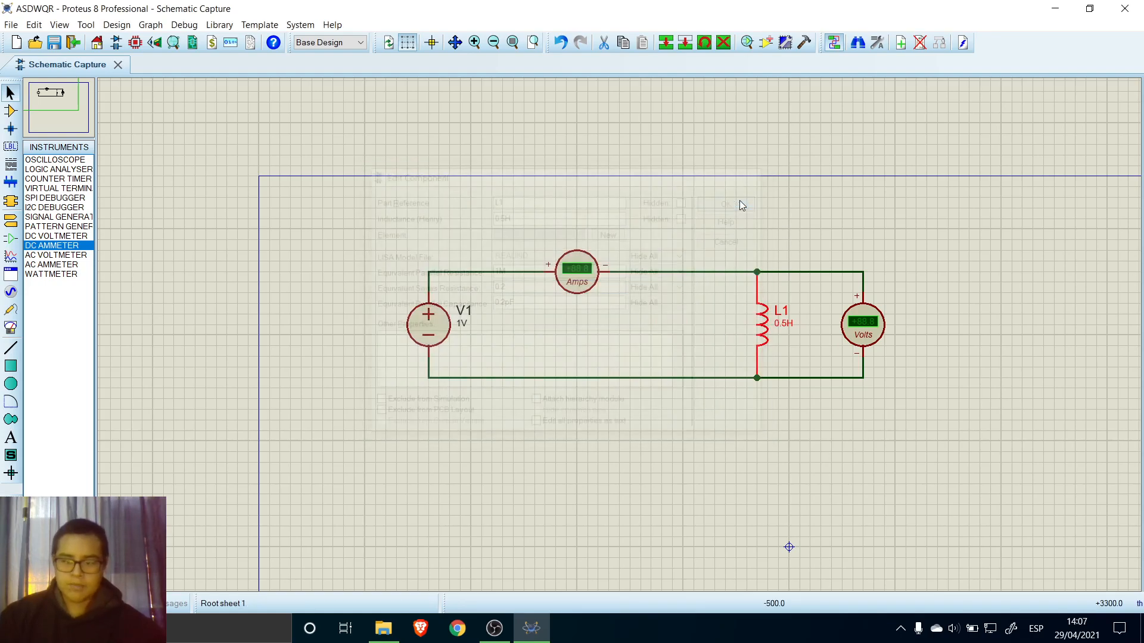
Step: Check the display range settings of the DC ammeter and the DC voltmeter, keeping Amps and Volts
double_click(575, 283)
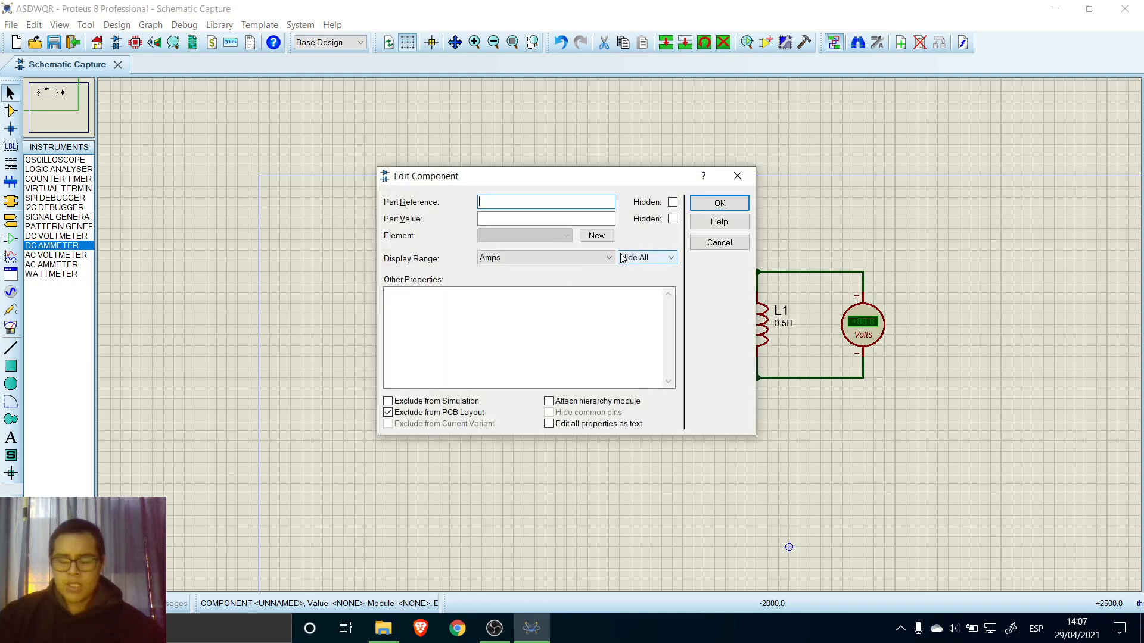
left_click(608, 257)
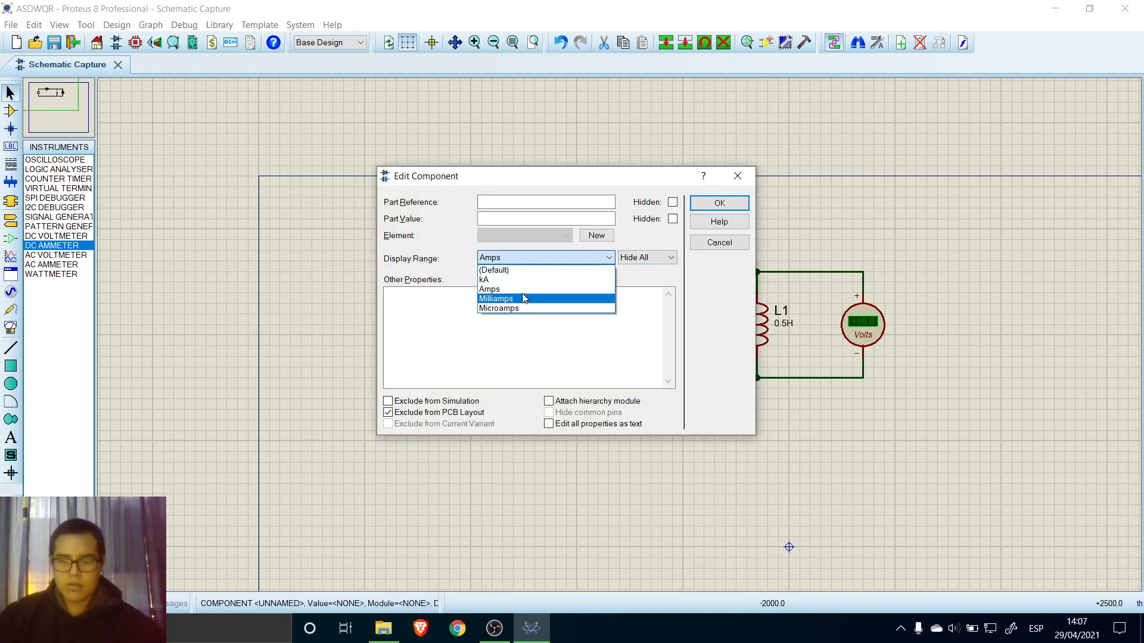
left_click(726, 204)
left_click(726, 204)
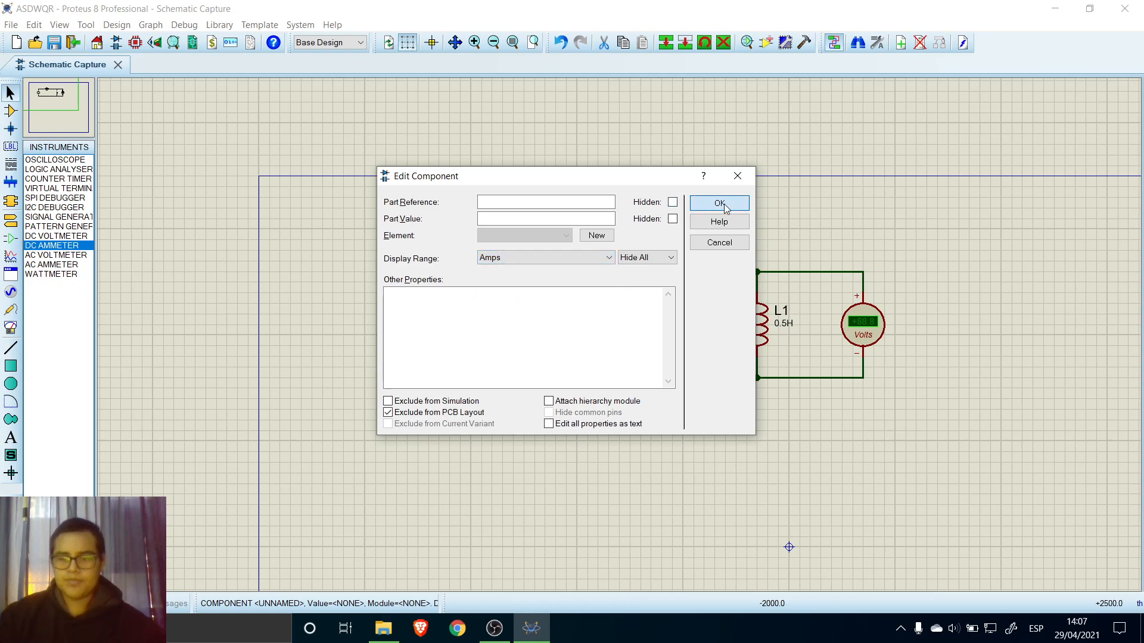
double_click(865, 325)
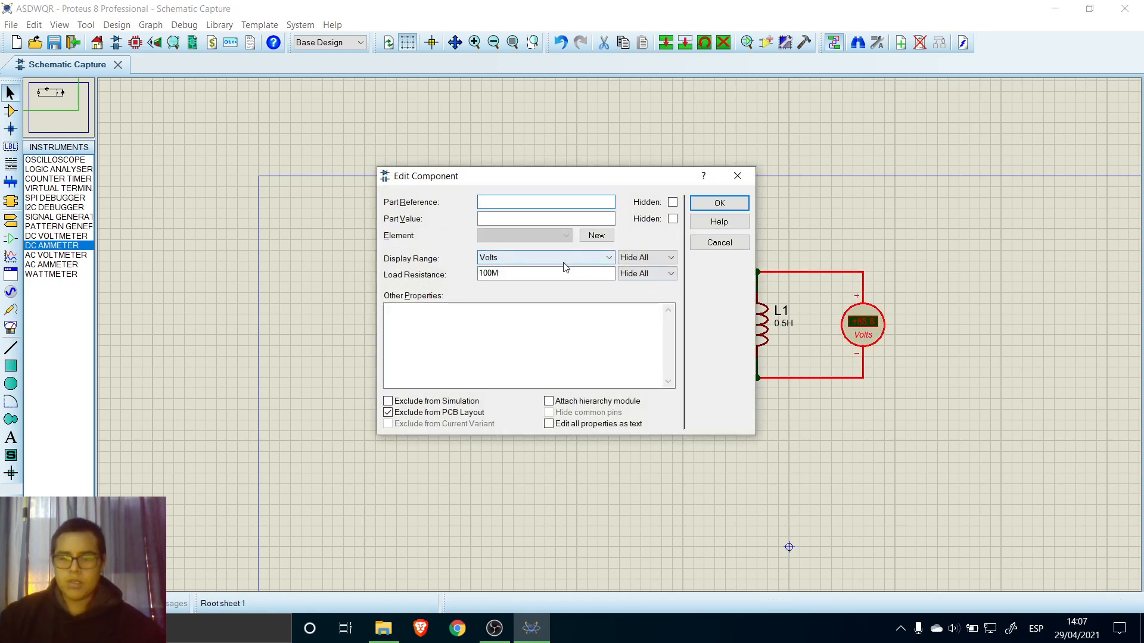
left_click(566, 257)
left_click(698, 205)
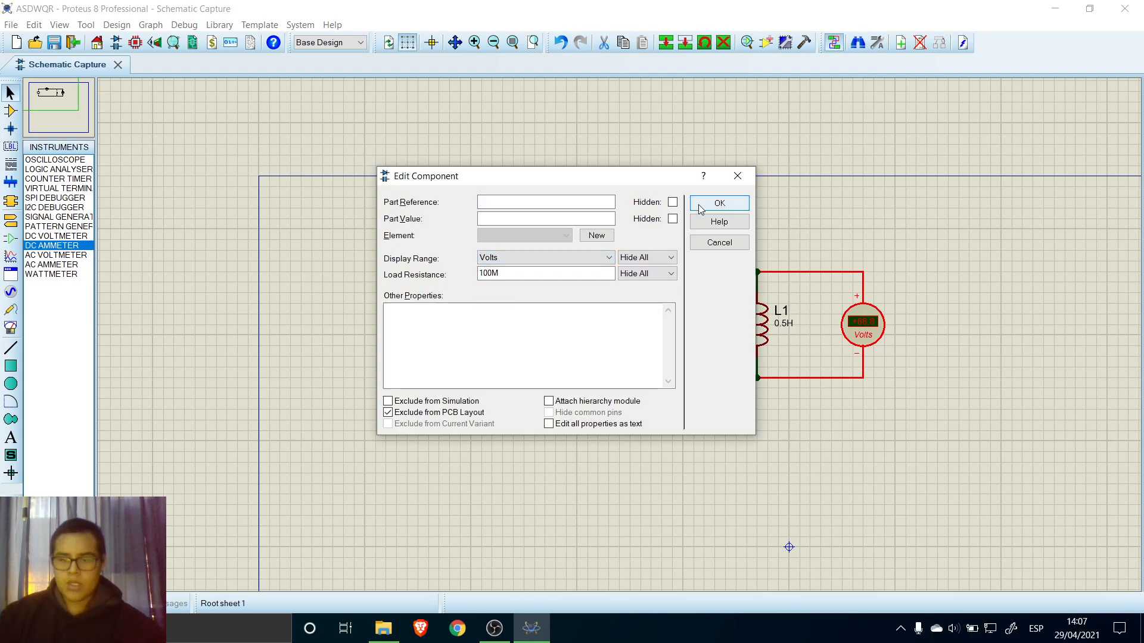
left_click(701, 205)
Step: Set the voltage of source V1 to 10V
double_click(424, 331)
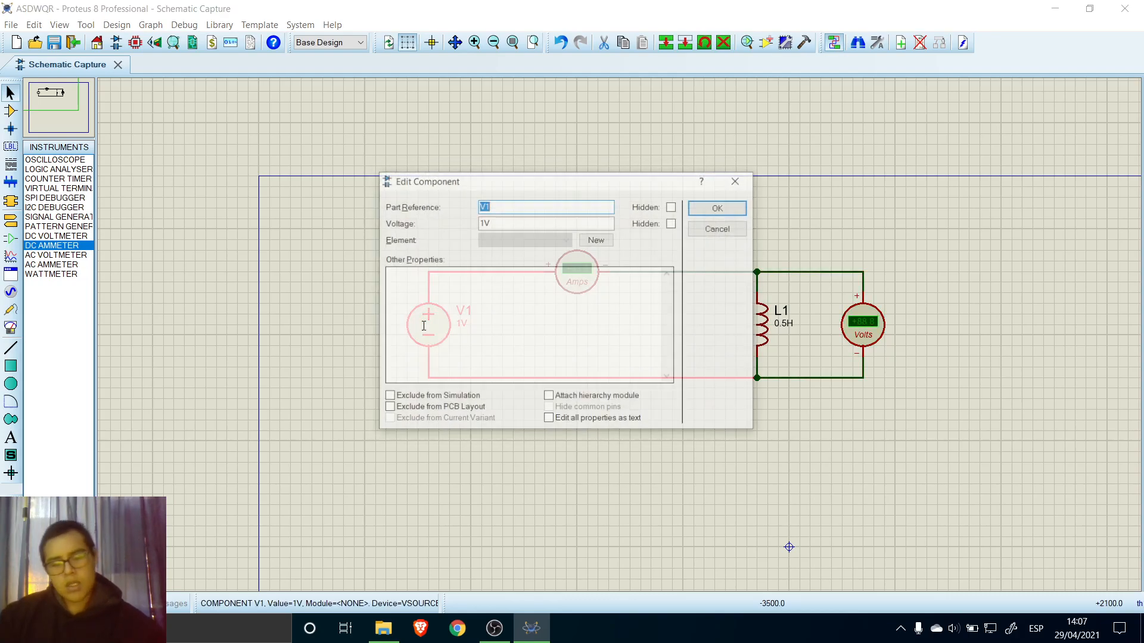
left_click_drag(486, 222, 467, 223)
type("10")
key("Return")
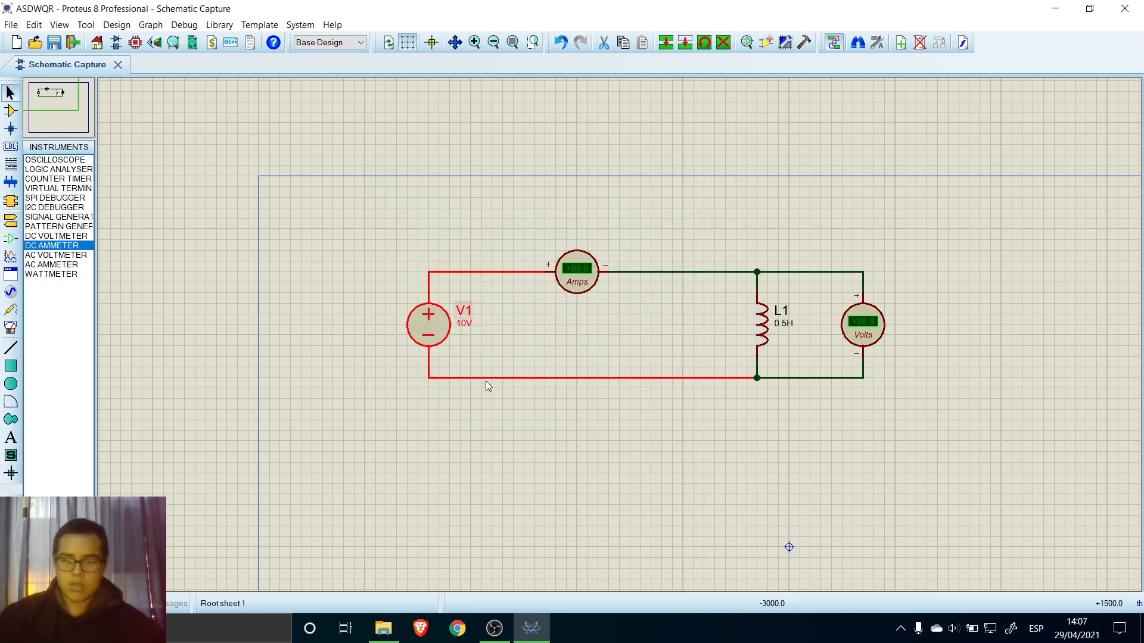
left_click(340, 346)
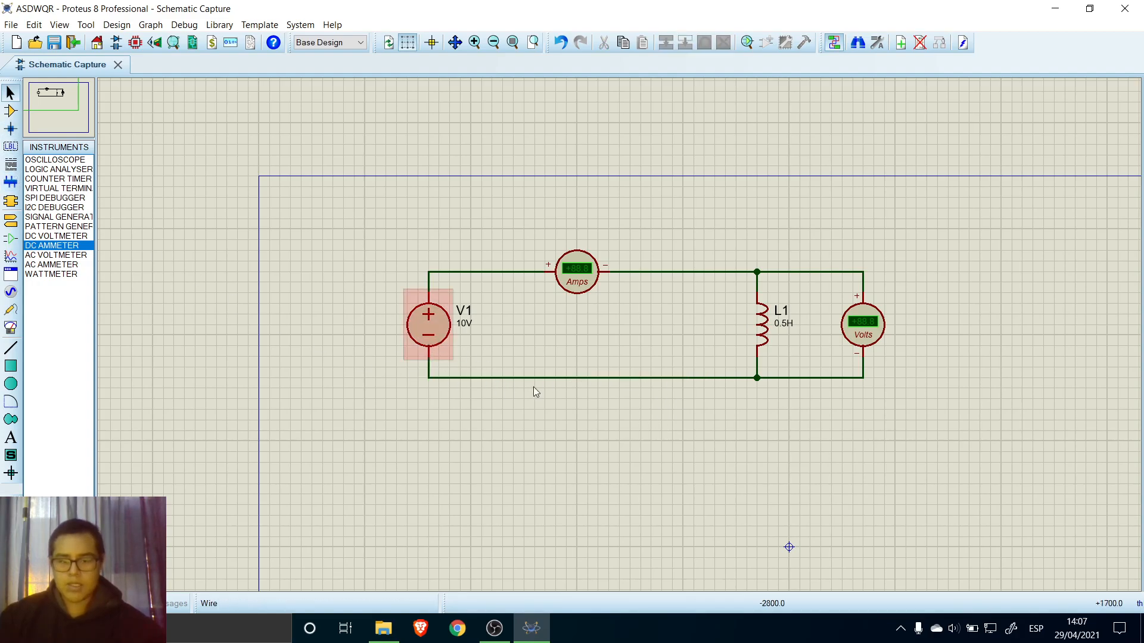
Step: Place a GROUND terminal below the circuit and wire it to the lower wire between V1 and L1
left_click(12, 222)
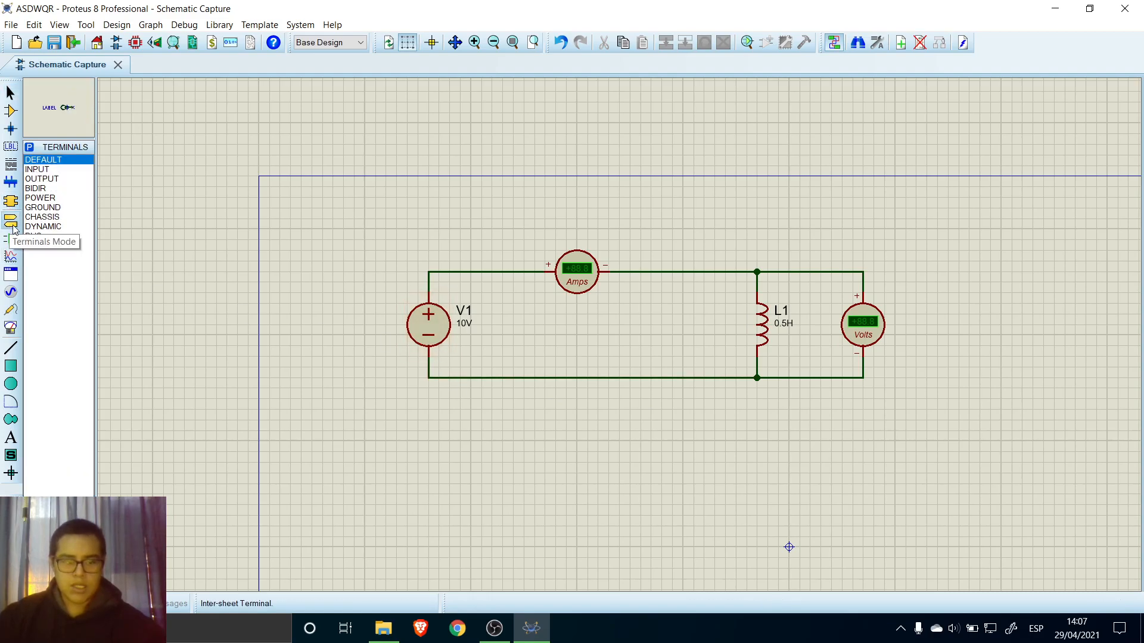
left_click(41, 207)
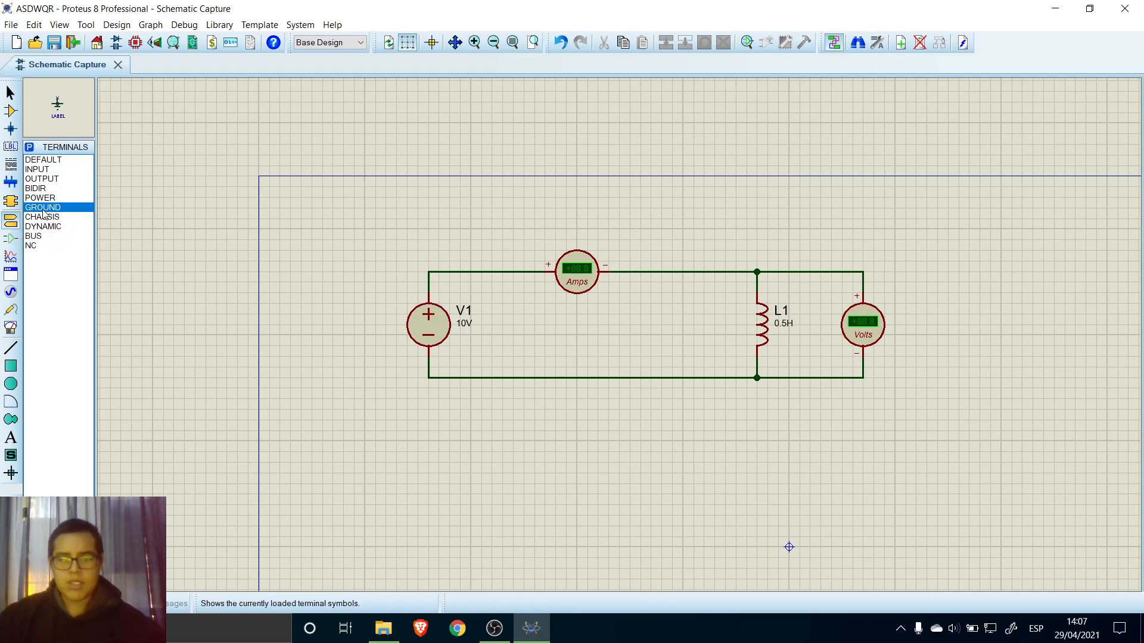
left_click(630, 398)
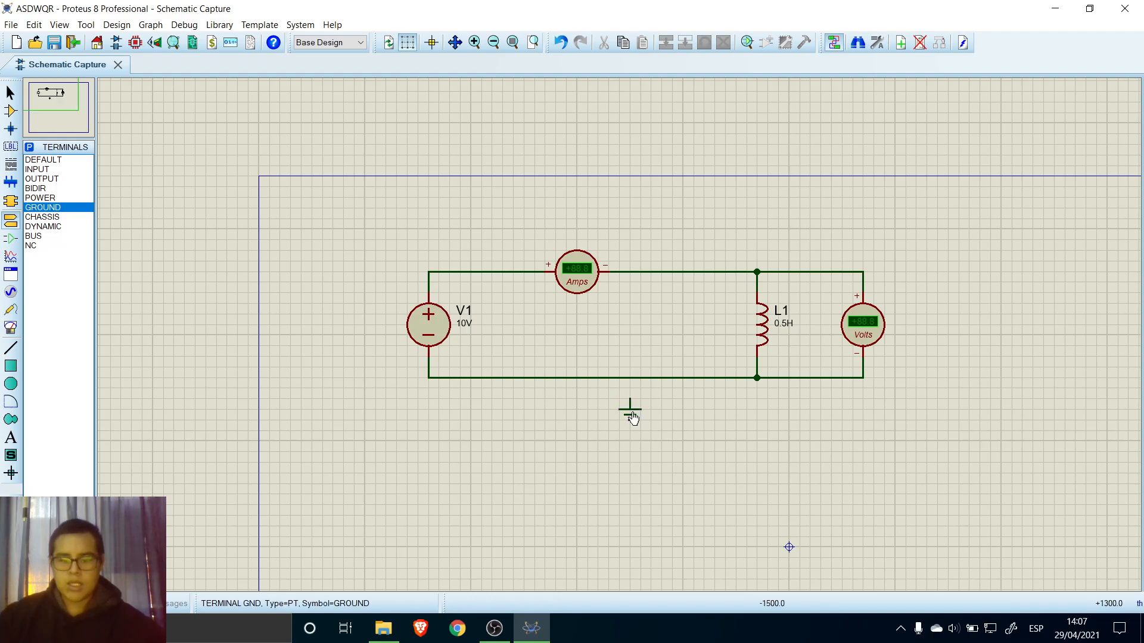
left_click(630, 398)
left_click(630, 378)
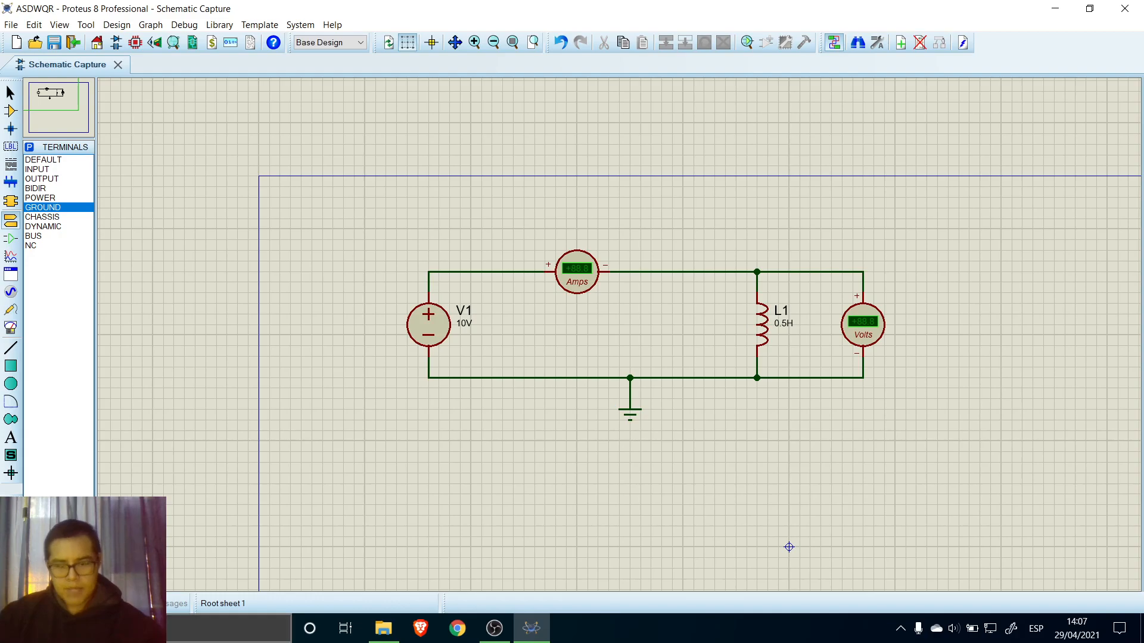
Step: Run the simulation to read the ammeter and voltmeter, and stop it
middle_click(419, 494)
left_click(308, 430)
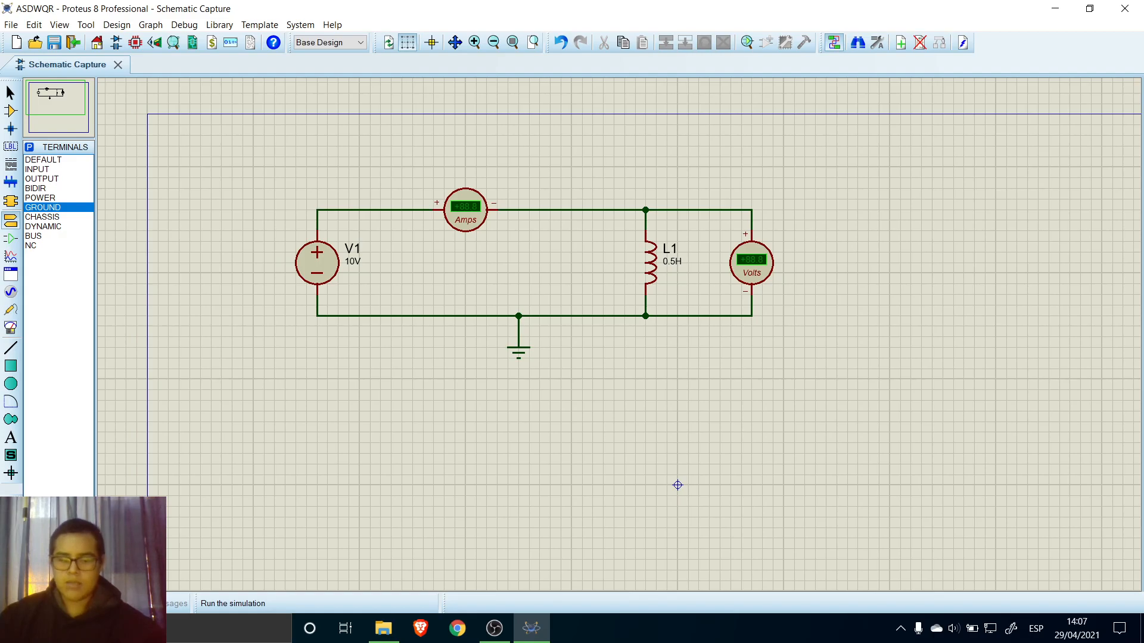
left_click(11, 604)
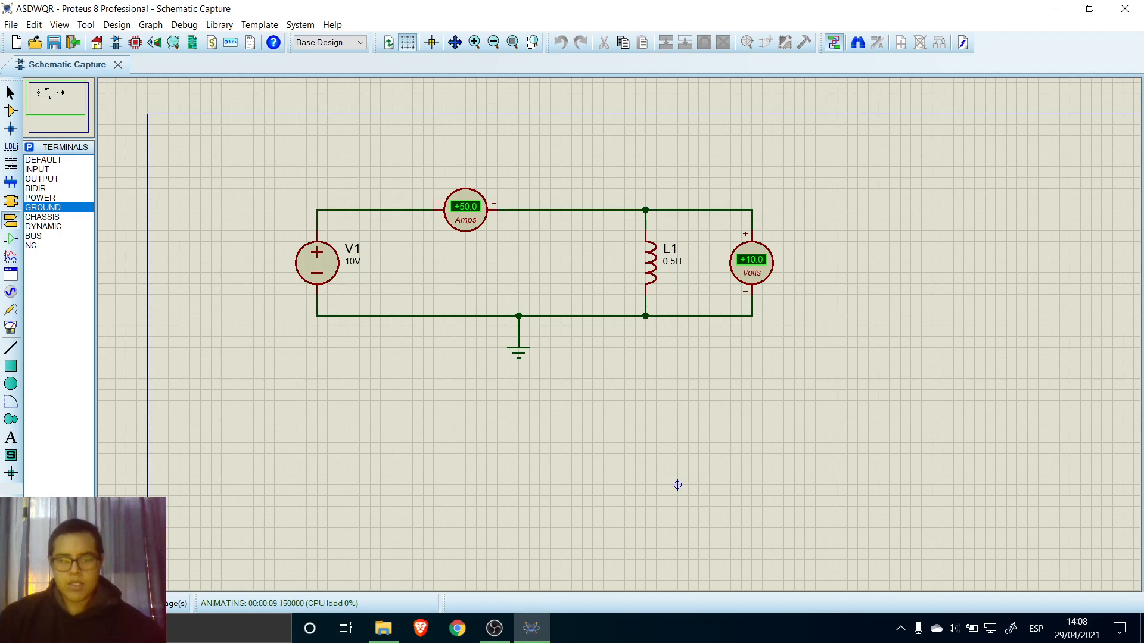
key("ctrl+Pause")
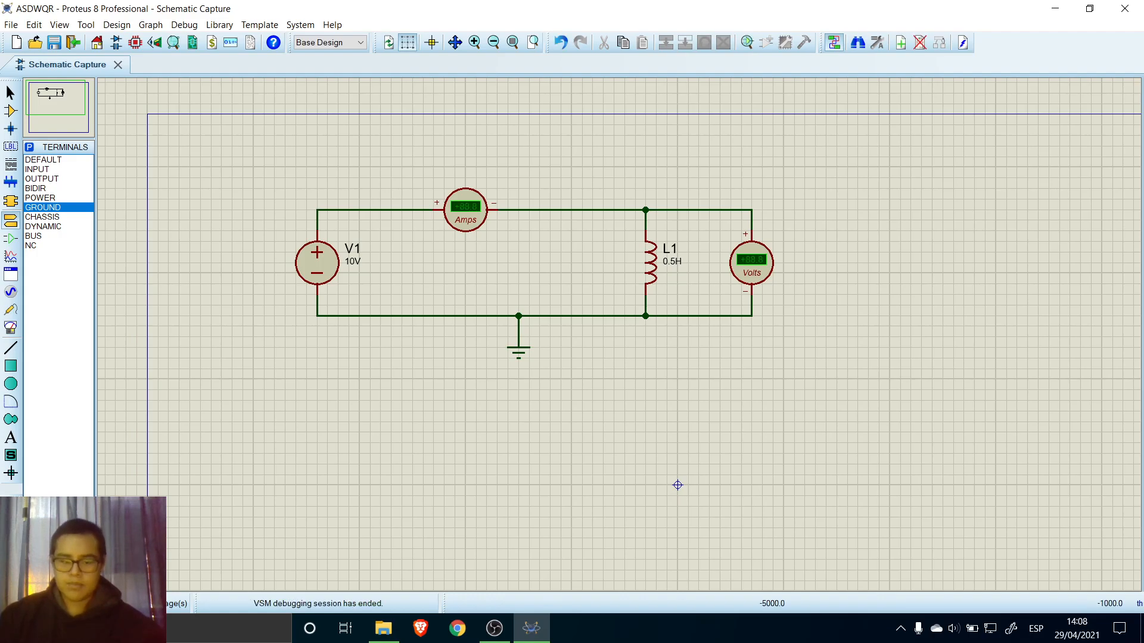
Step: Move the ammeter along the upper wire closer to L1 and place a wattmeter inside the loop beside V1
left_click_drag(465, 206, 550, 207)
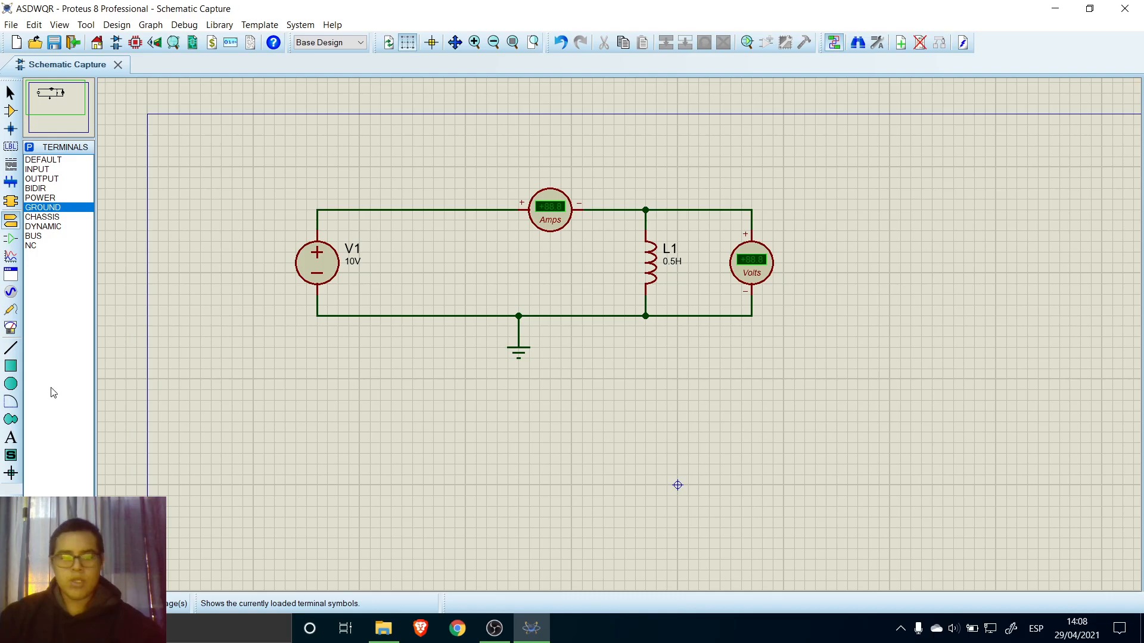
left_click(10, 330)
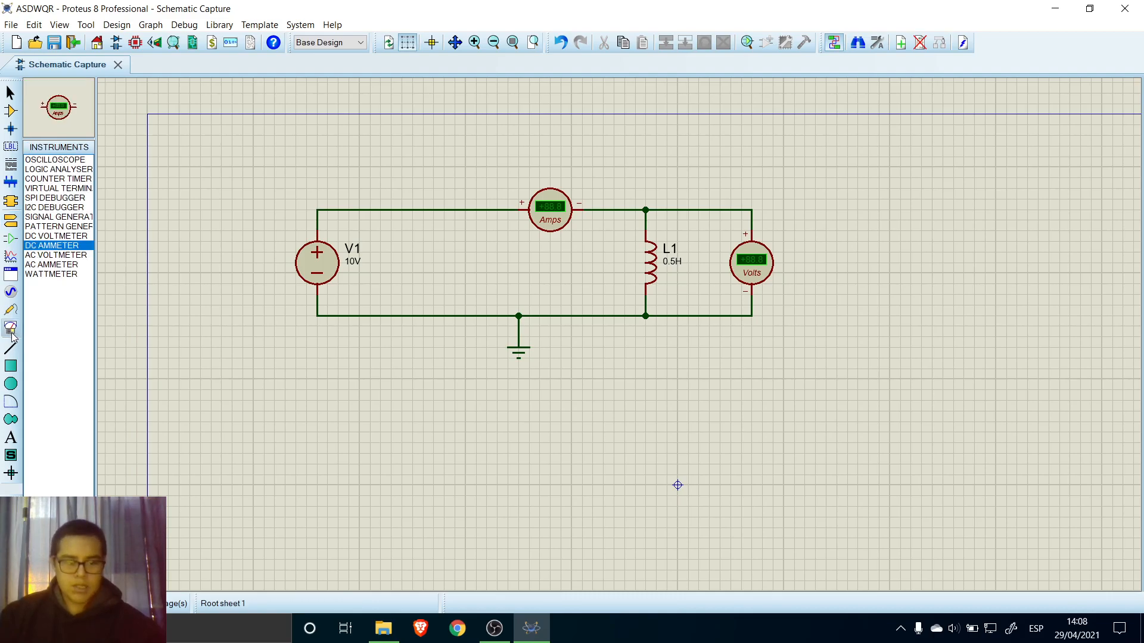
left_click(60, 275)
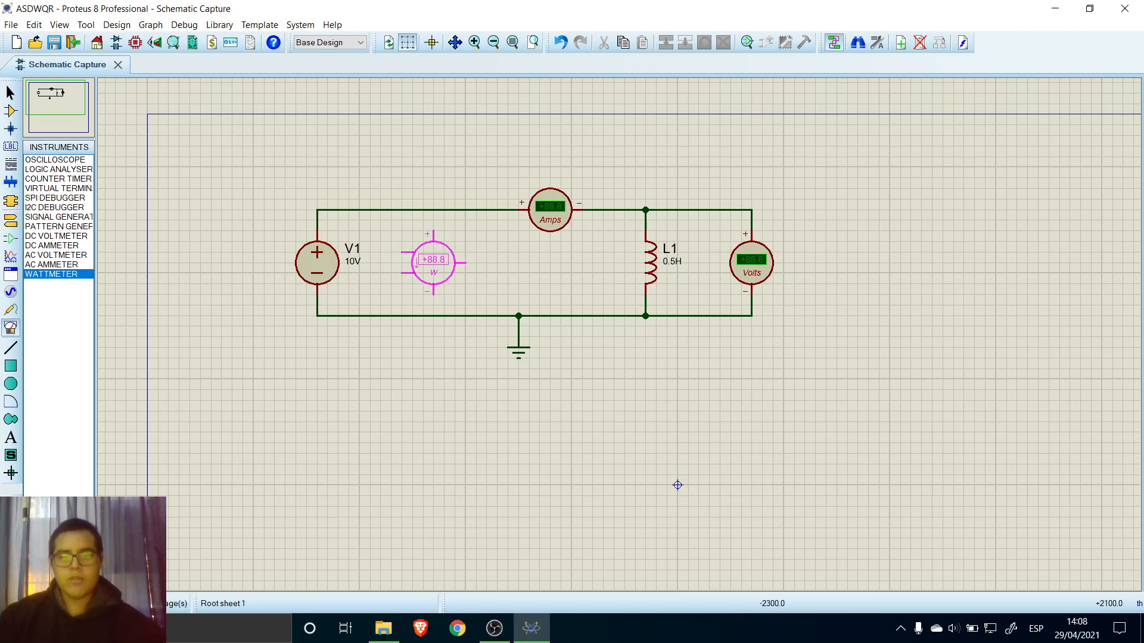
left_click(423, 263)
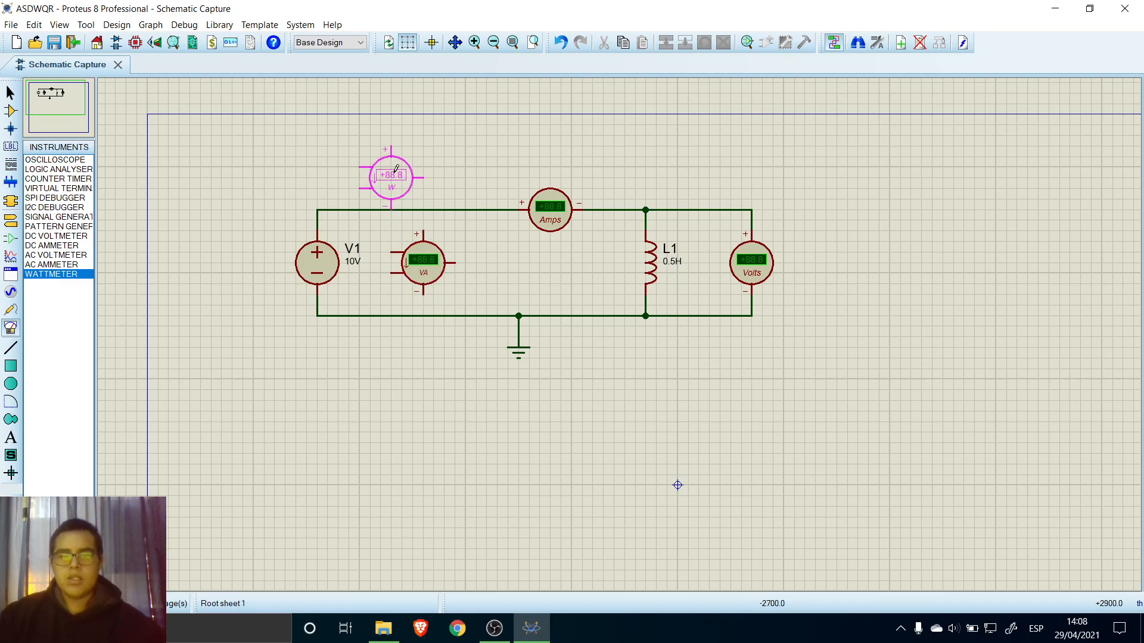
left_click(11, 111)
left_click(10, 93)
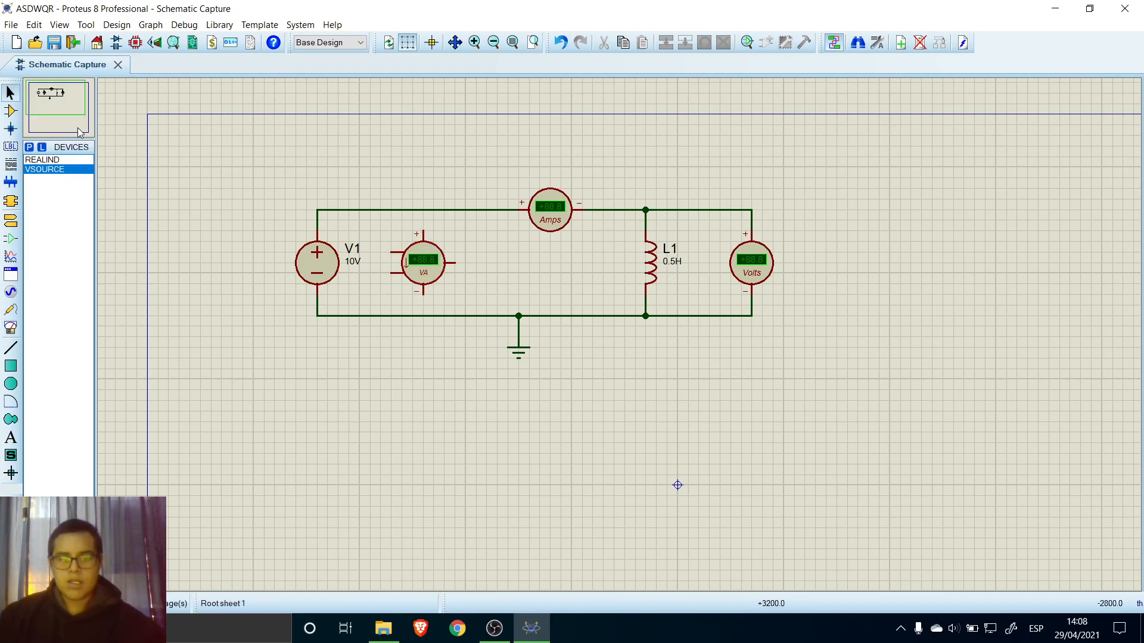
Step: Delete the wire between V1 and the ammeter and connect them through the wattmeter's two current terminals, the upper one to V1's positive
left_click(361, 210)
key("Delete")
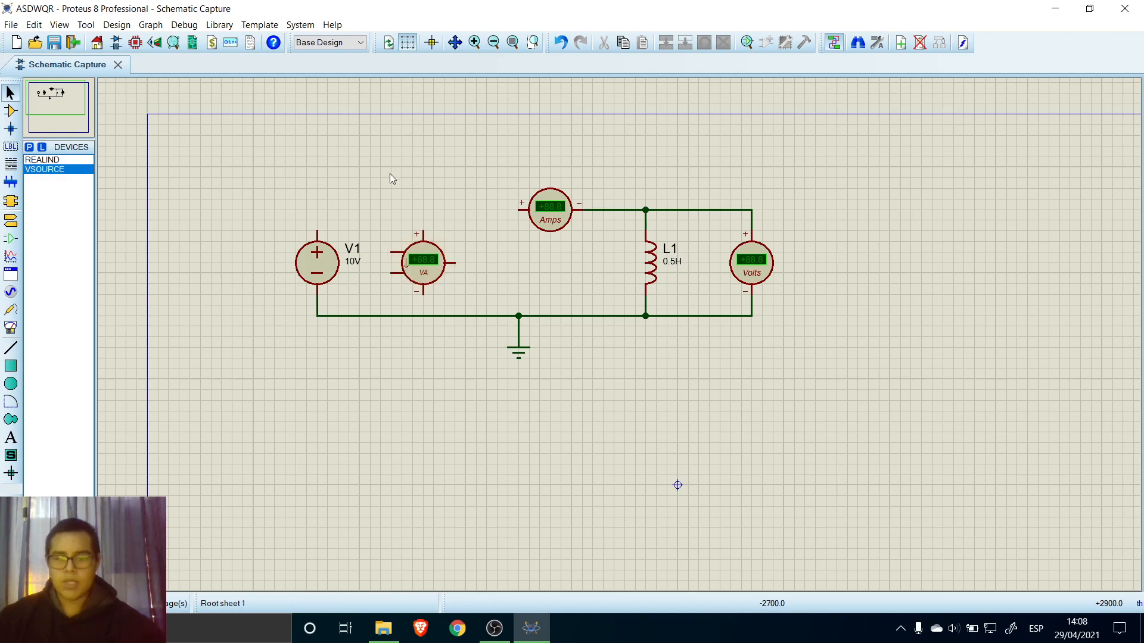
left_click(392, 251)
left_click(317, 231)
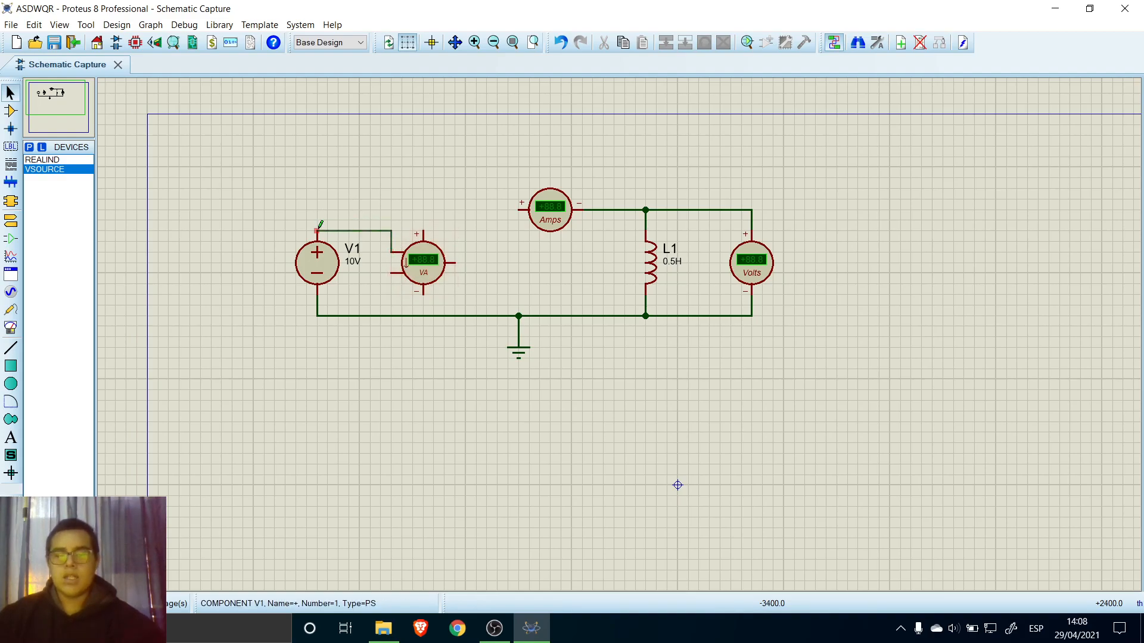
left_click(390, 273)
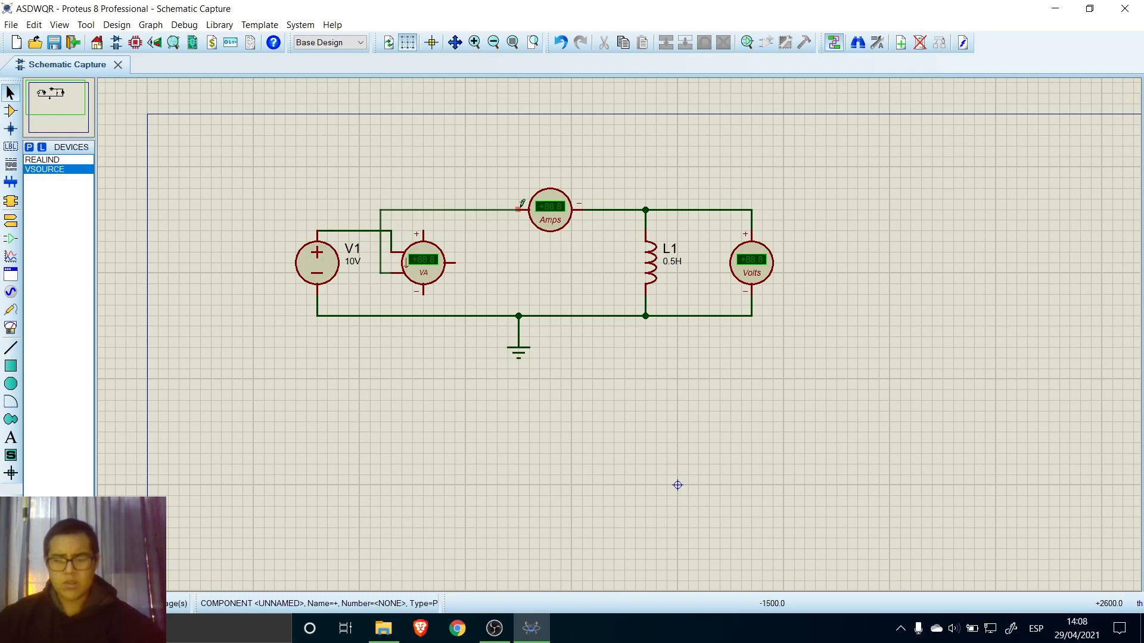
left_click(519, 208)
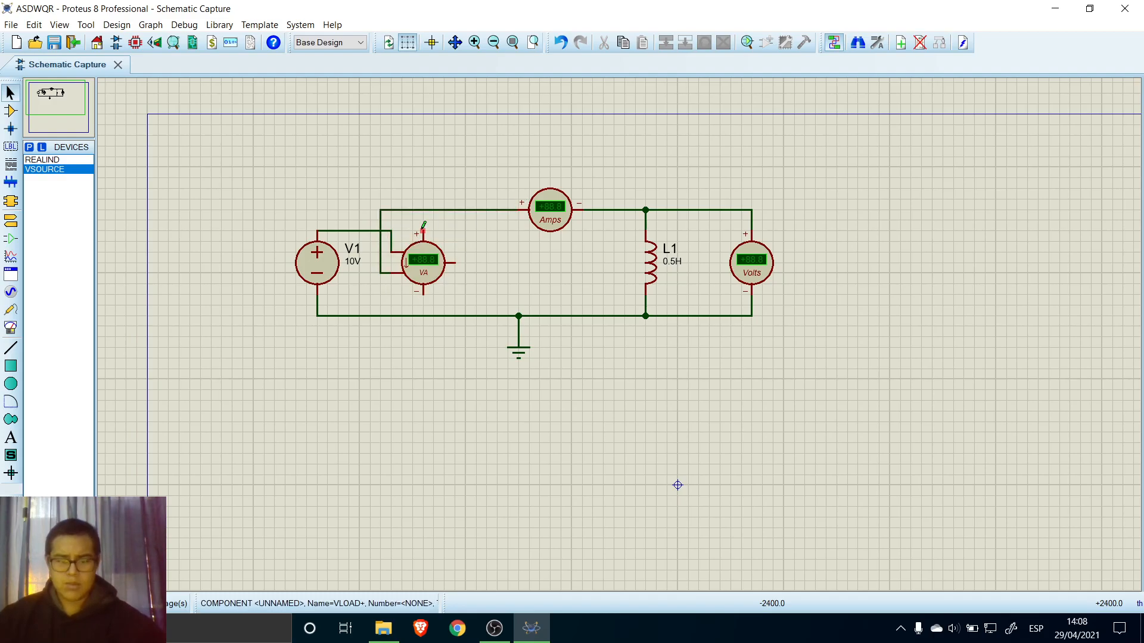
Step: Wire the wattmeter's positive voltage terminal to the upper wire and its negative one to the lower wire
left_click(423, 210)
left_click(423, 292)
left_click(423, 316)
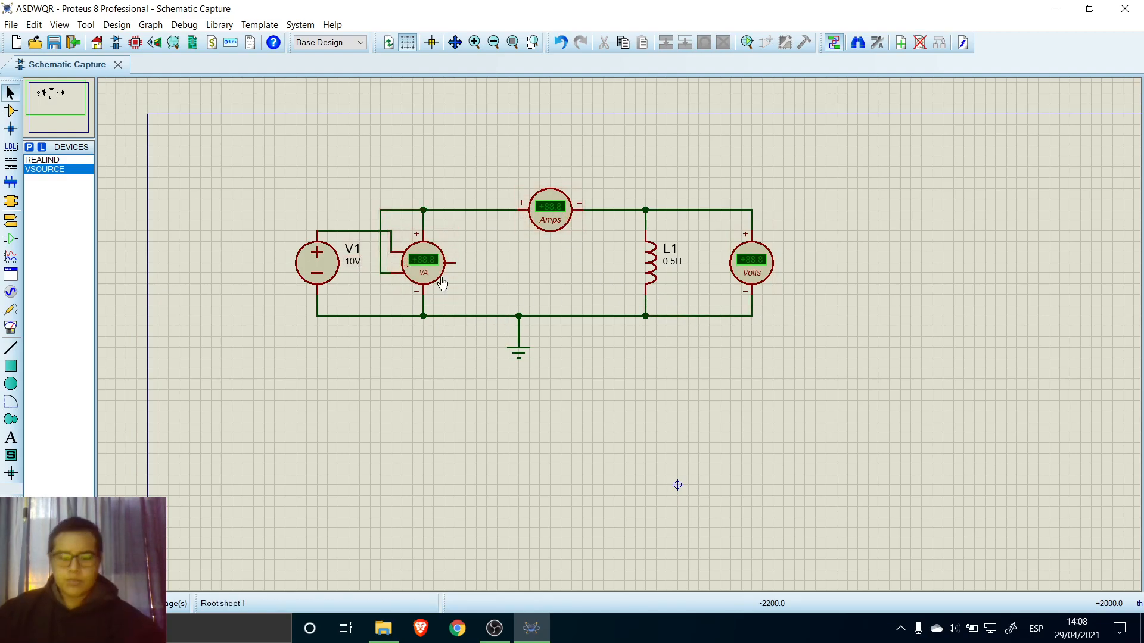
Step: Set the wattmeter's display range to W
double_click(427, 278)
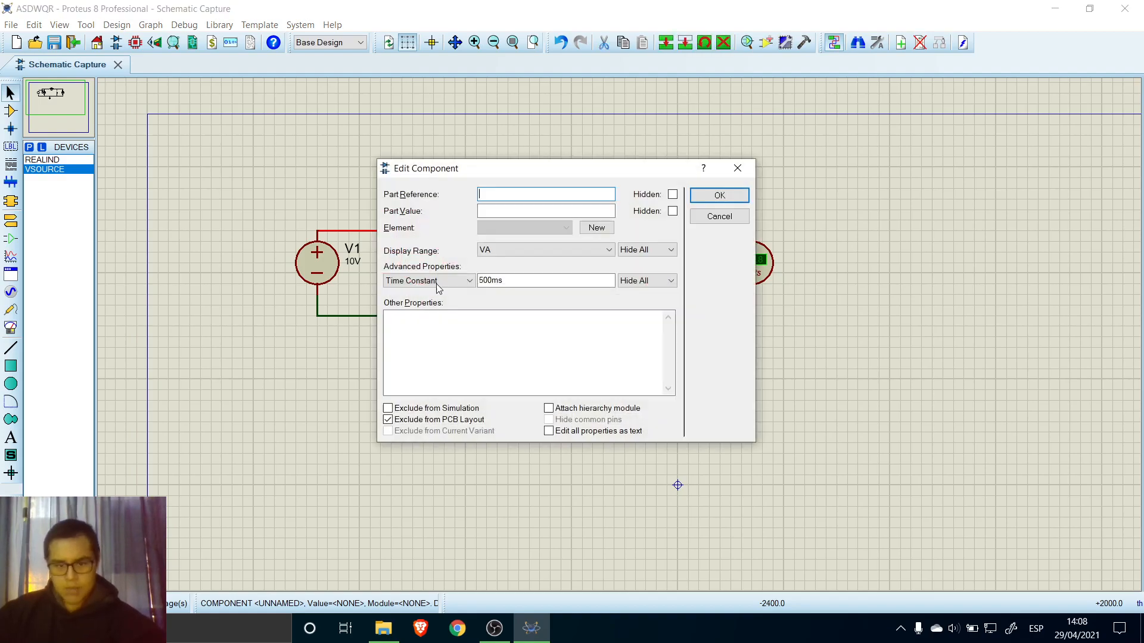
left_click(511, 252)
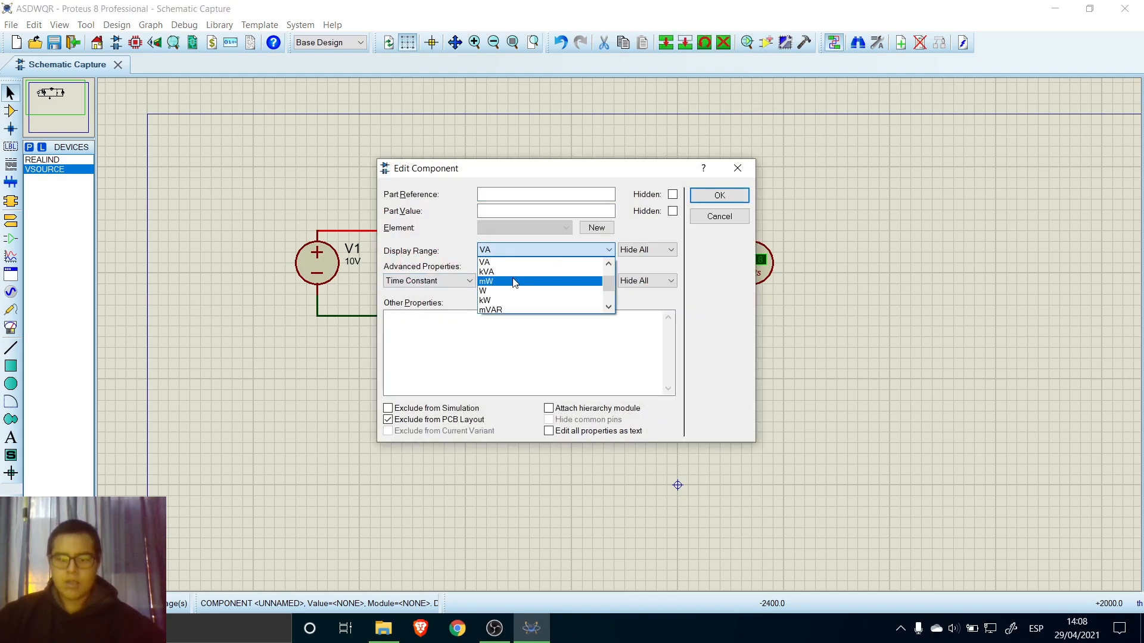
scroll(514, 283, "up", 1)
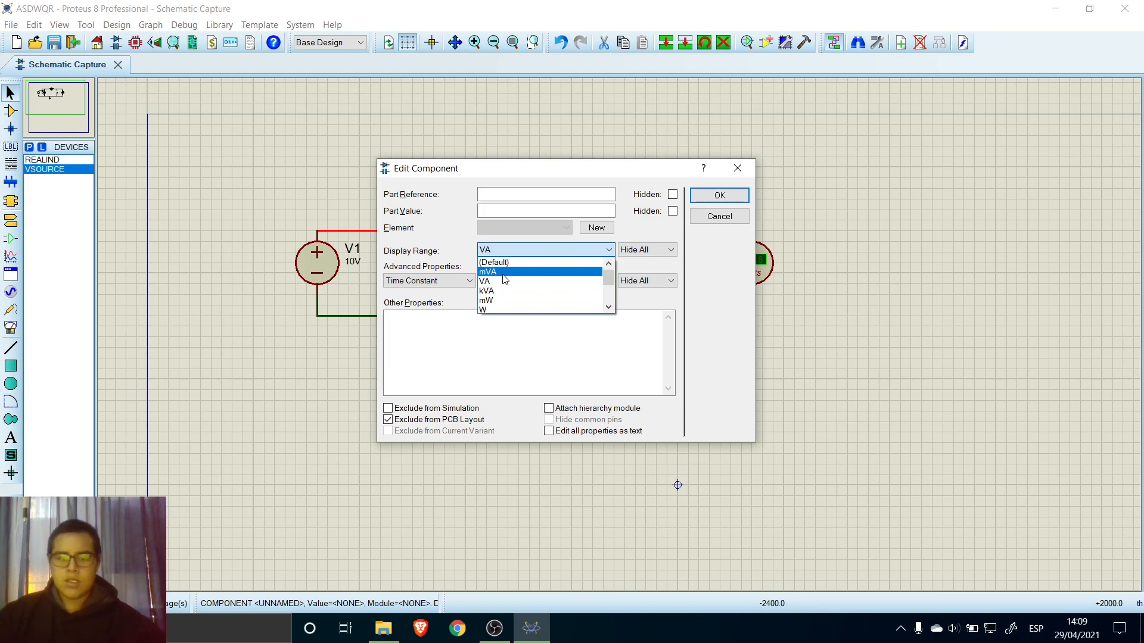
scroll(503, 292, "down", 1)
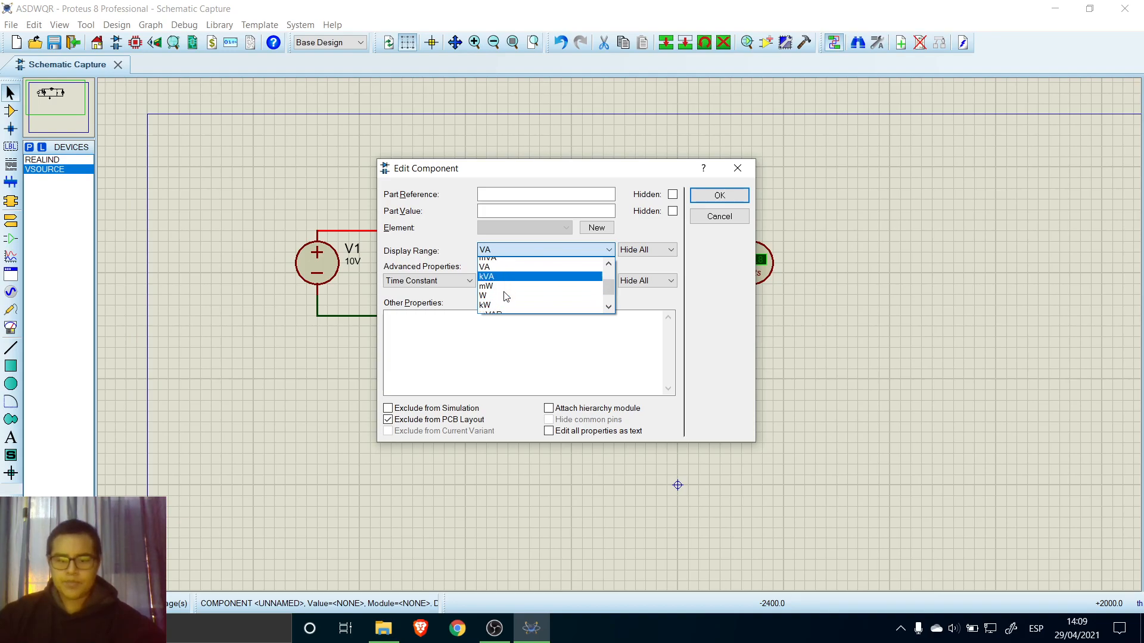
scroll(504, 291, "down", 1)
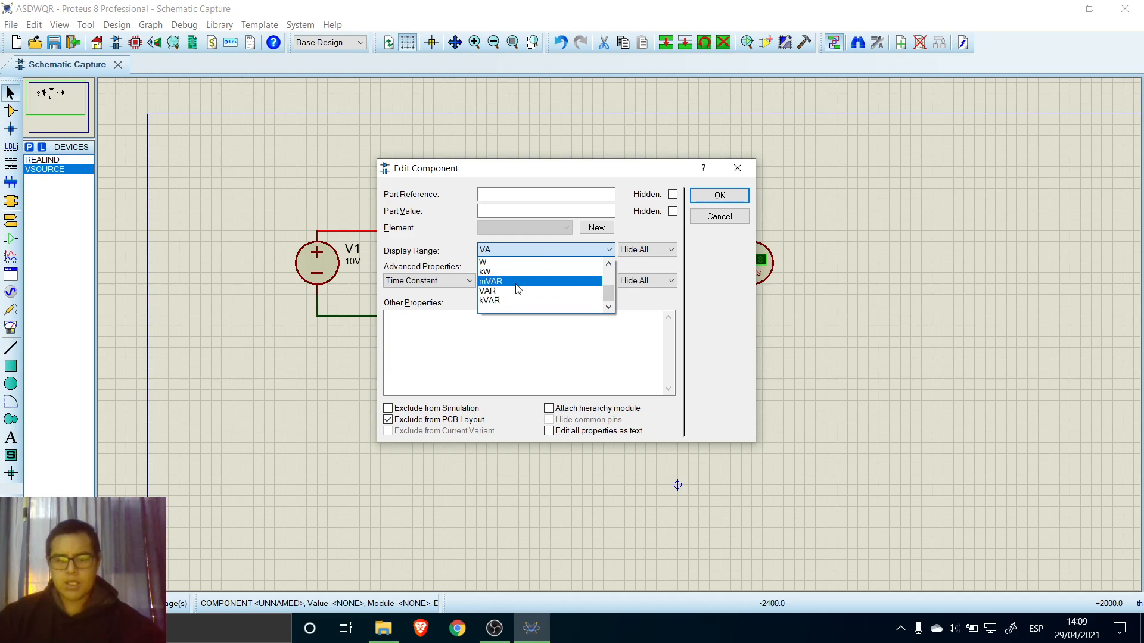
left_click(507, 264)
left_click(719, 195)
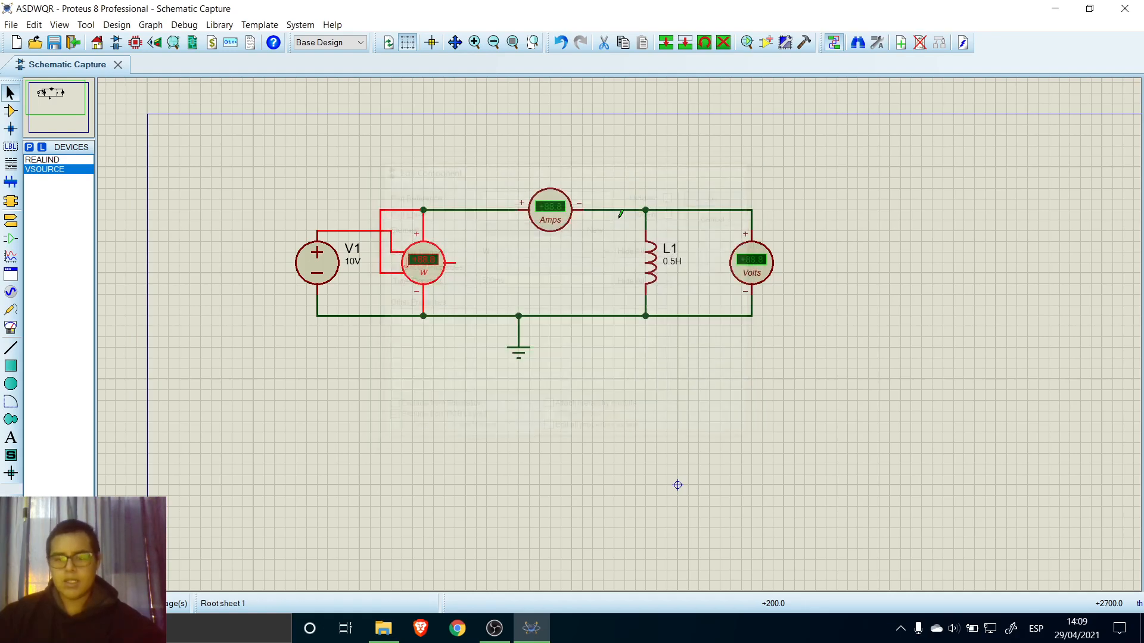
Step: Run the simulation to read the wattmeter, ammeter and voltmeter of the DC circuit, and stop it
left_click(10, 603)
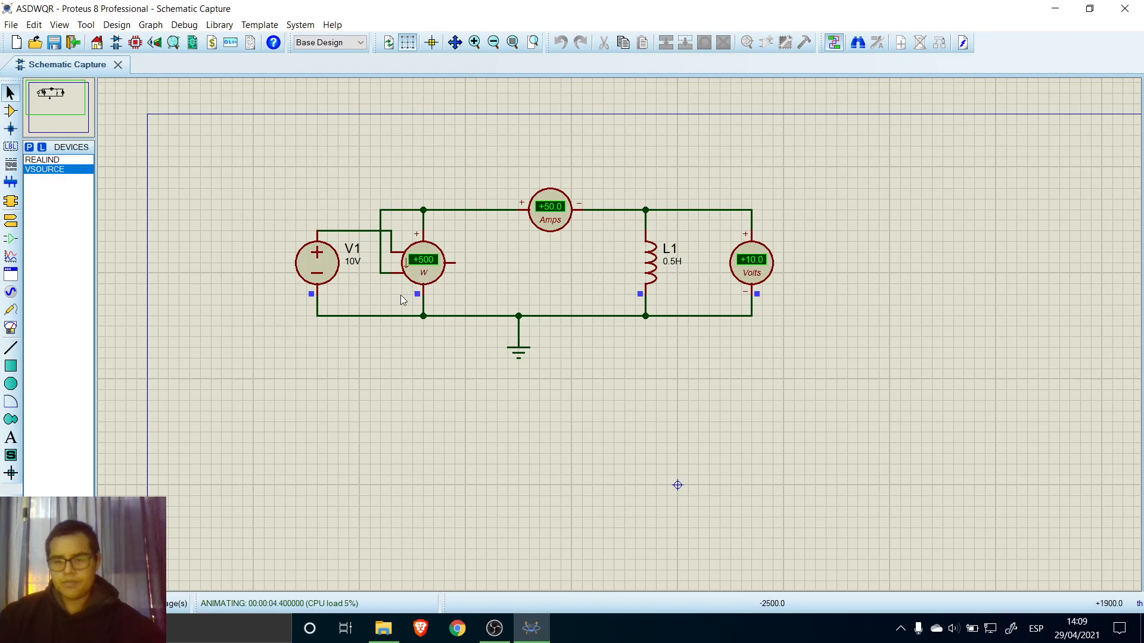
left_click(71, 603)
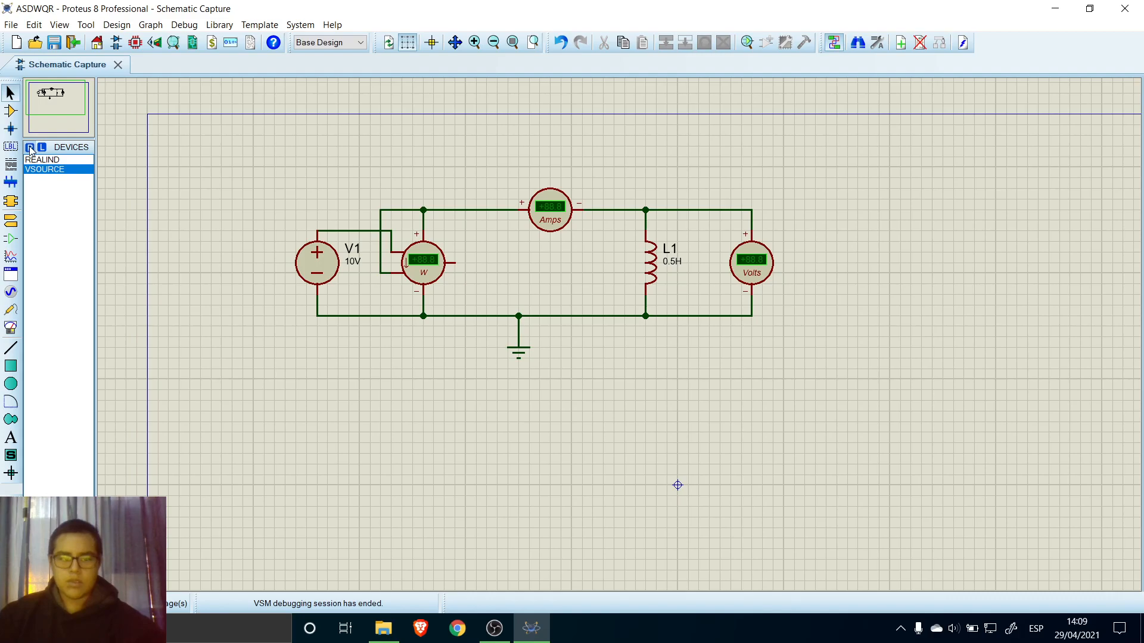
Step: Find the ALTERNATOR device with the keyword ALTER and place it below V1
left_click(30, 147)
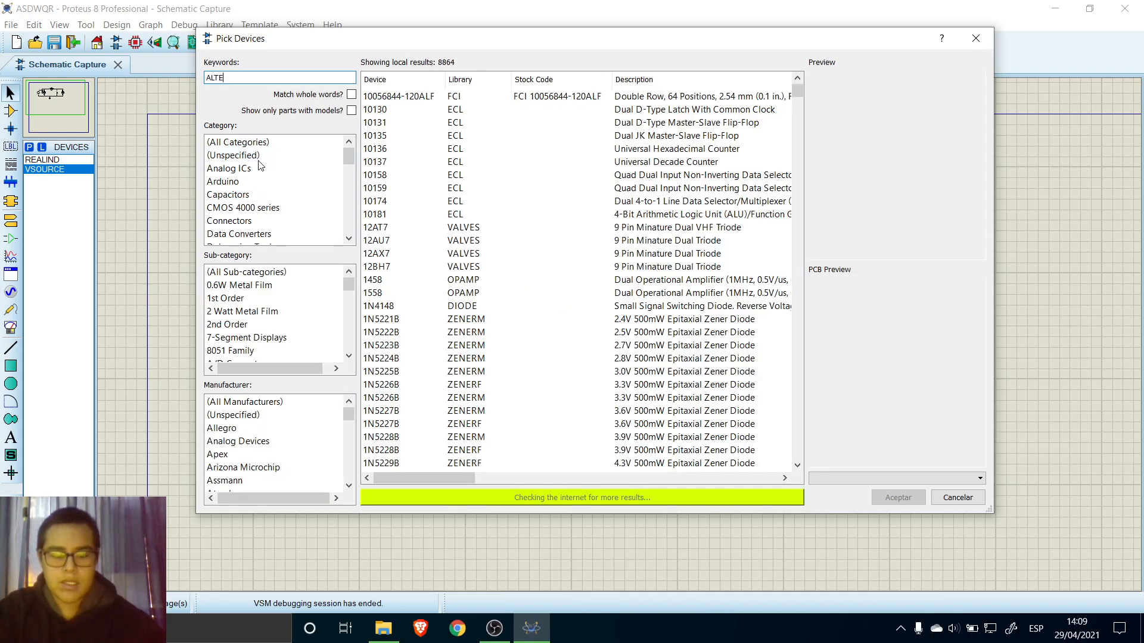
type("R")
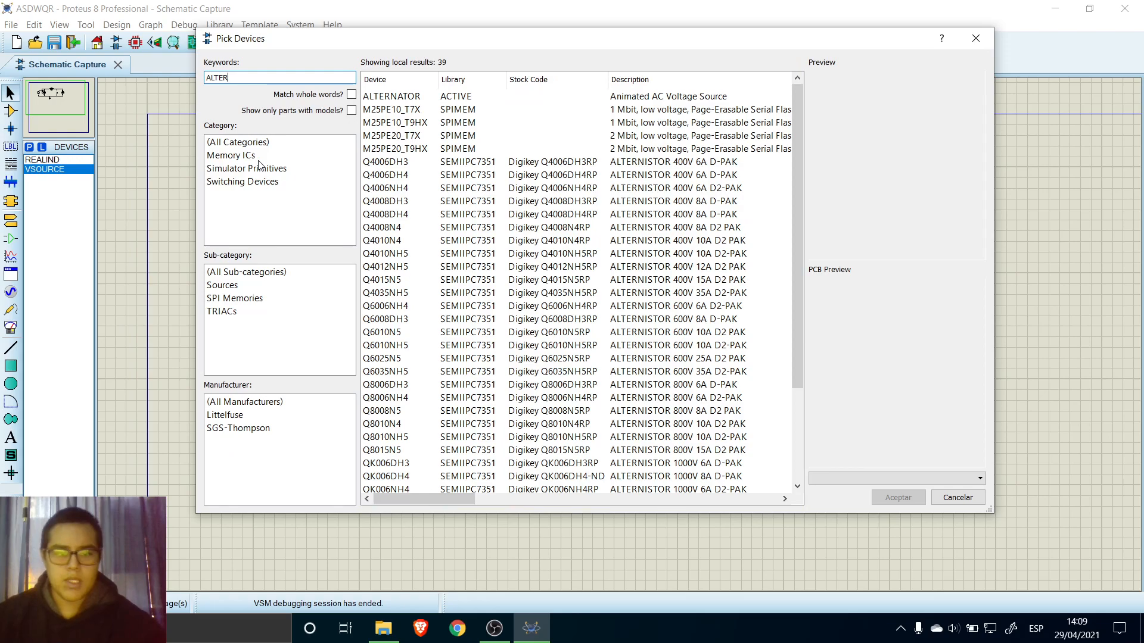
key("Return")
left_click(317, 422)
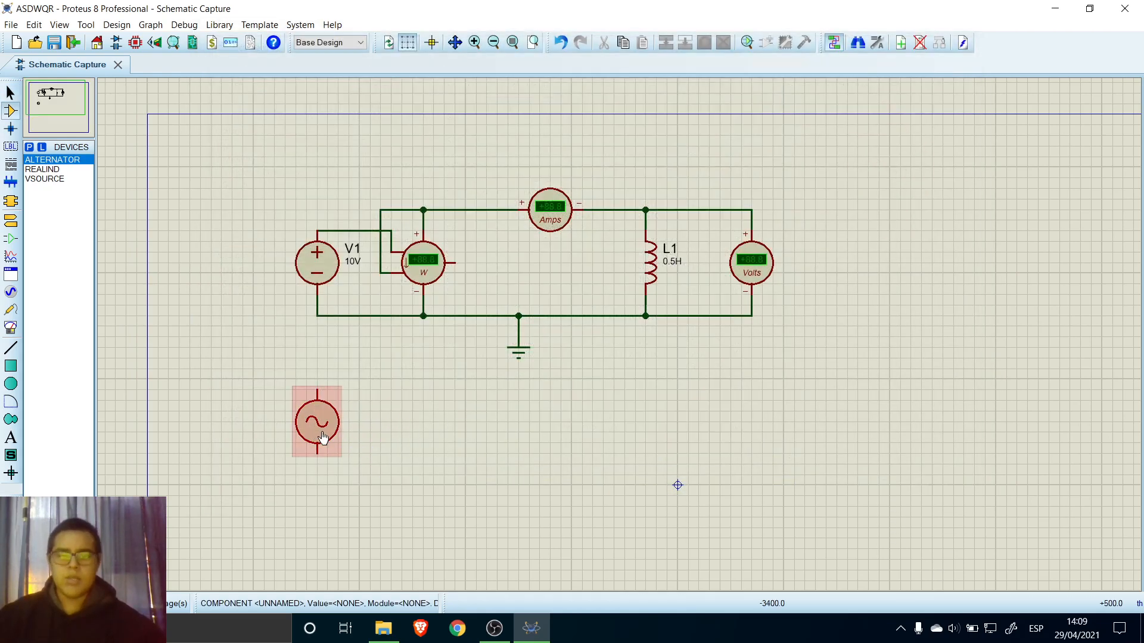
Step: Place a second REALIND inductor, rotated to vertical, below L1 and level with the alternator
left_click(51, 180)
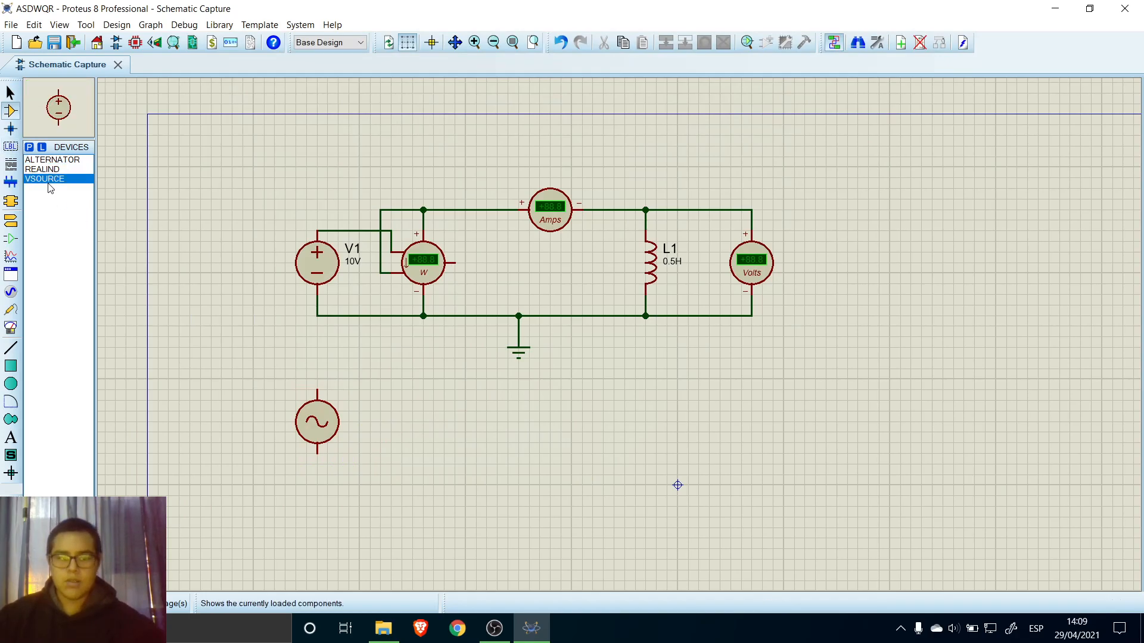
left_click(50, 170)
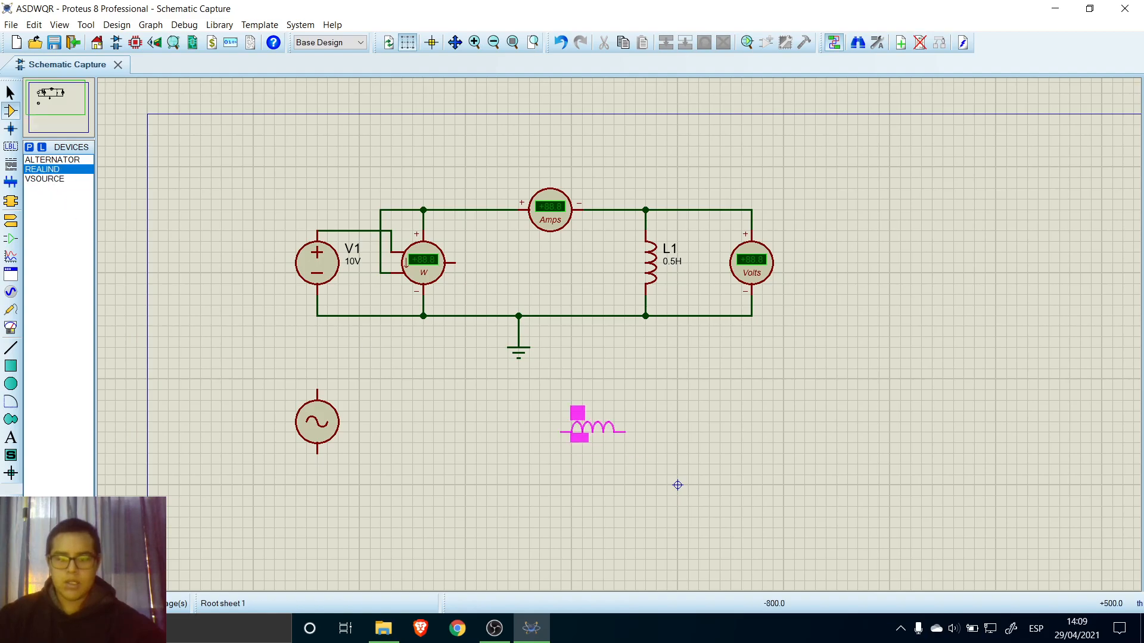
key("KP_Add")
key("KP_Add")
key("KP_Add")
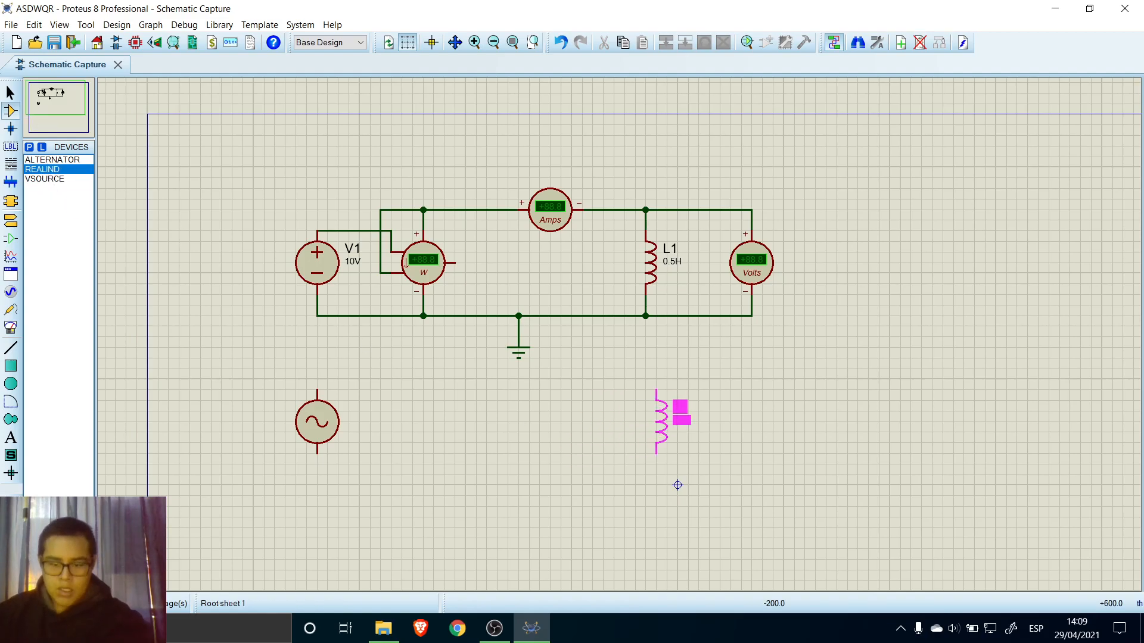
left_click(646, 422)
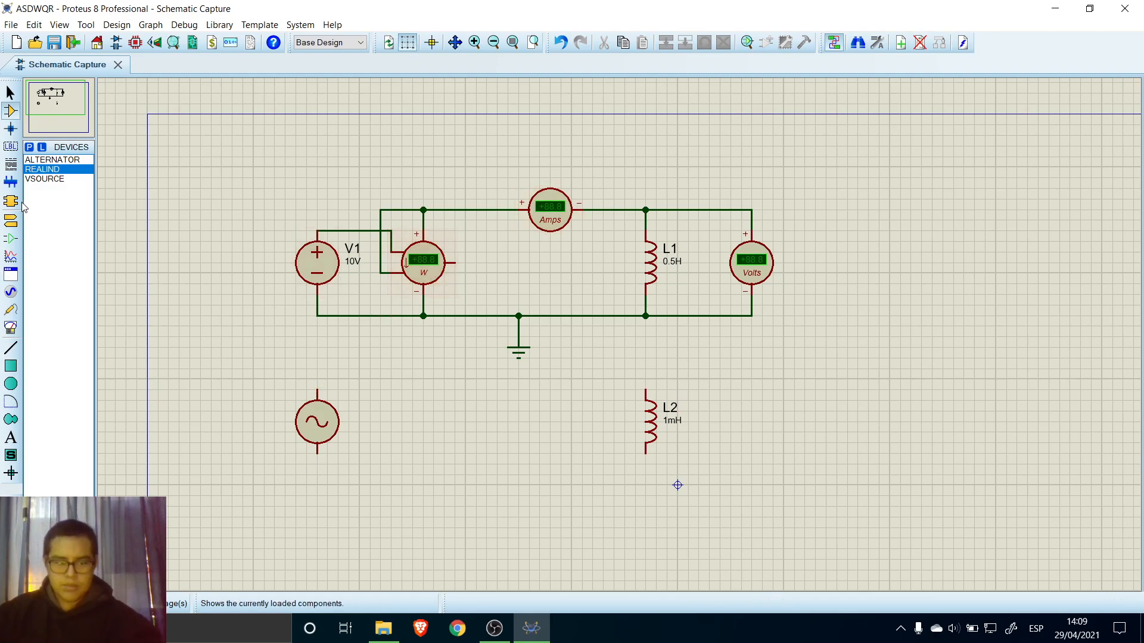
Step: Place a wattmeter beside the alternator, an AC ammeter between it and L2, and an AC voltmeter on L2's far side
left_click(10, 327)
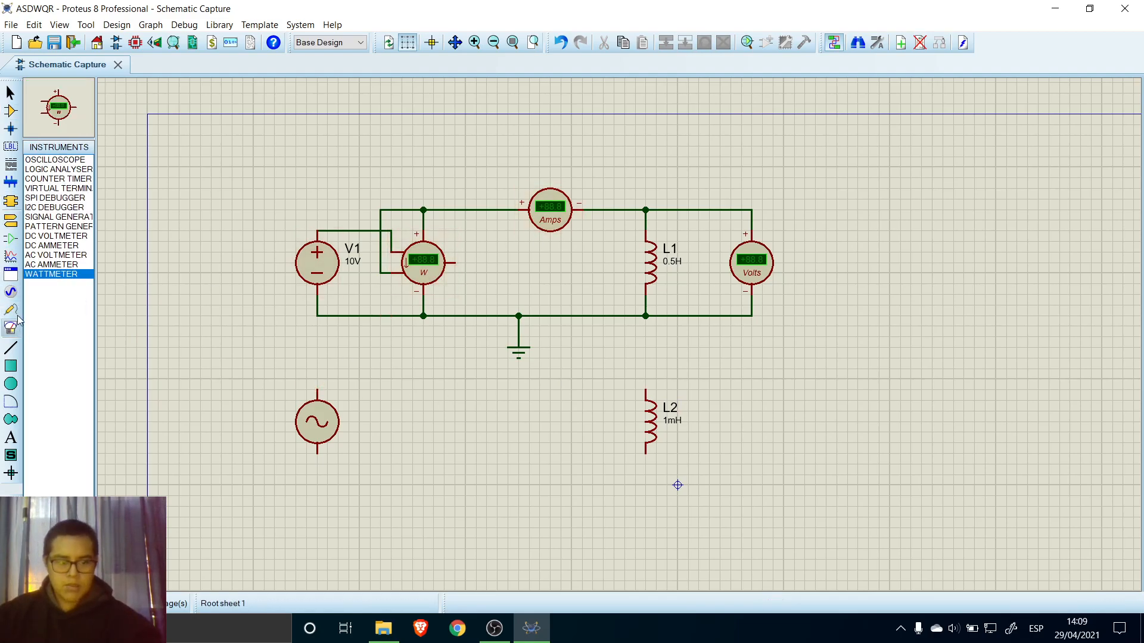
left_click(423, 422)
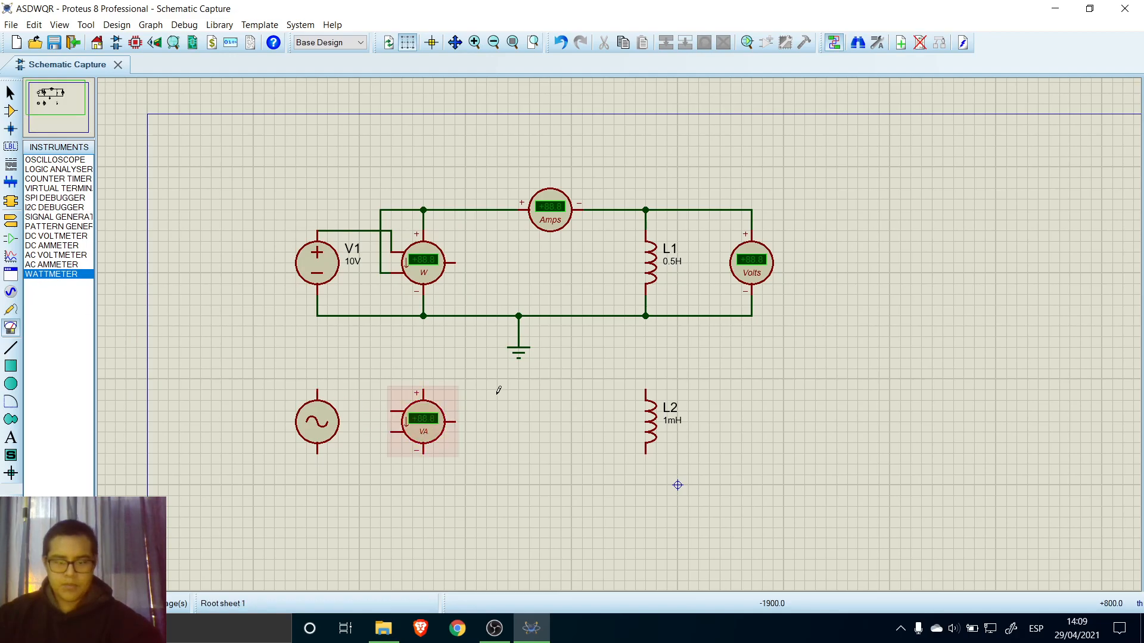
left_click(69, 266)
left_click(497, 390)
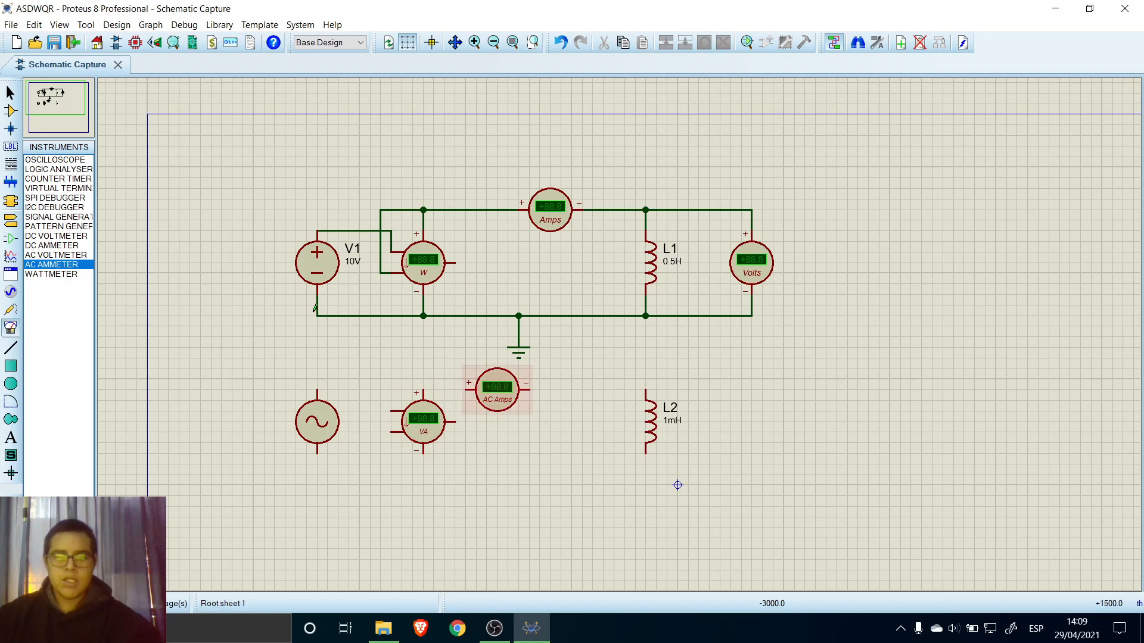
left_click(55, 255)
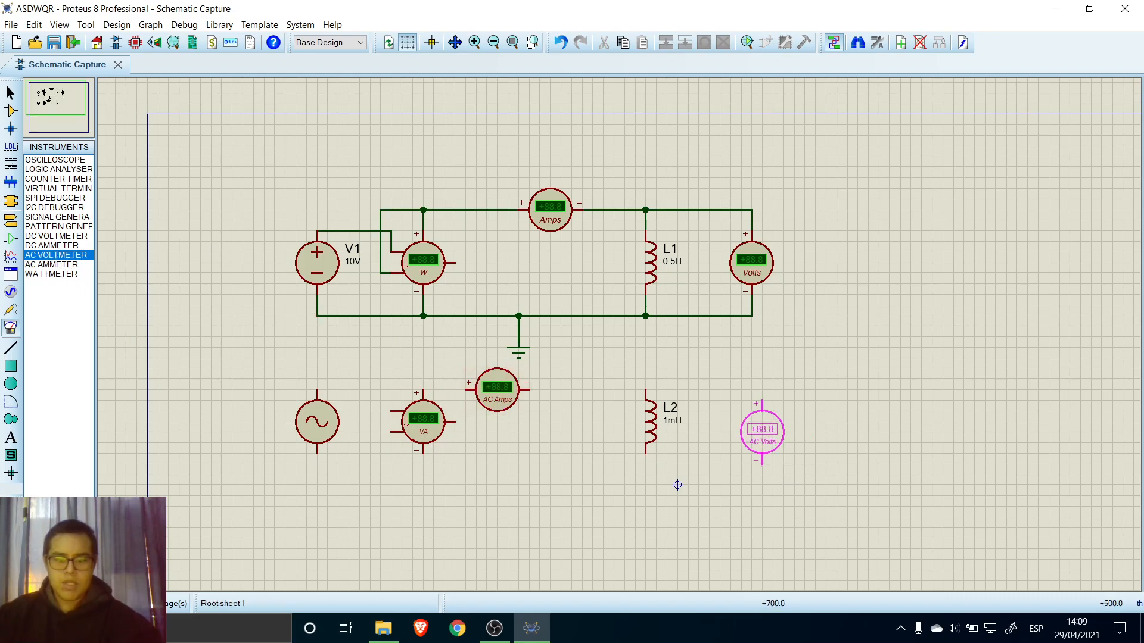
left_click(751, 422)
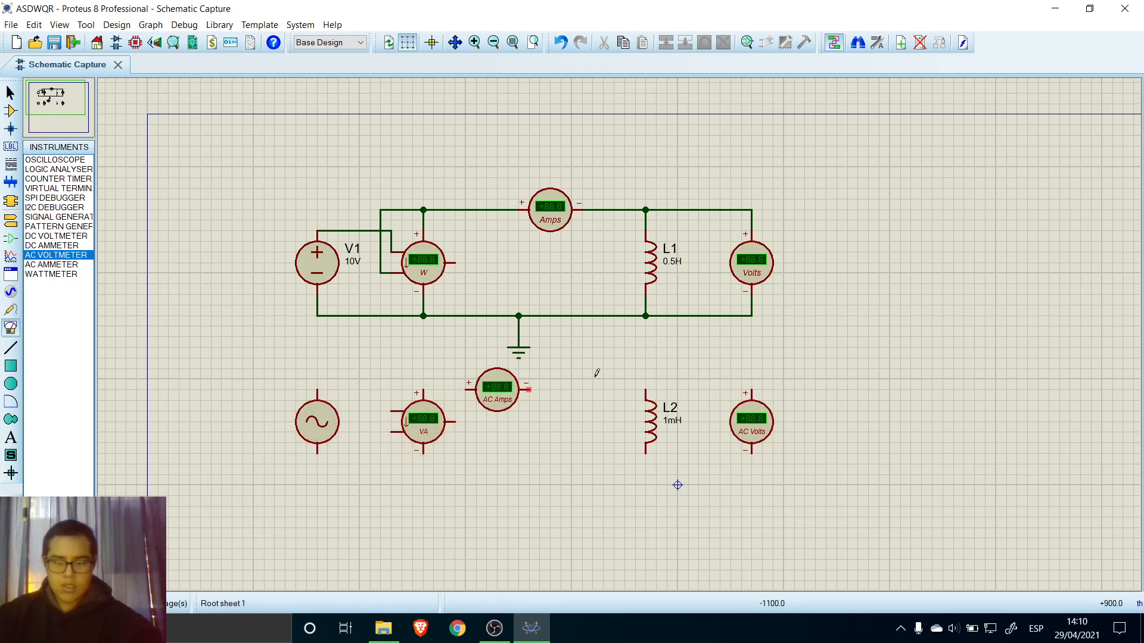
Step: Wire the AC voltmeter in parallel with L2, connecting both upper terminals and both lower terminals
left_click(10, 92)
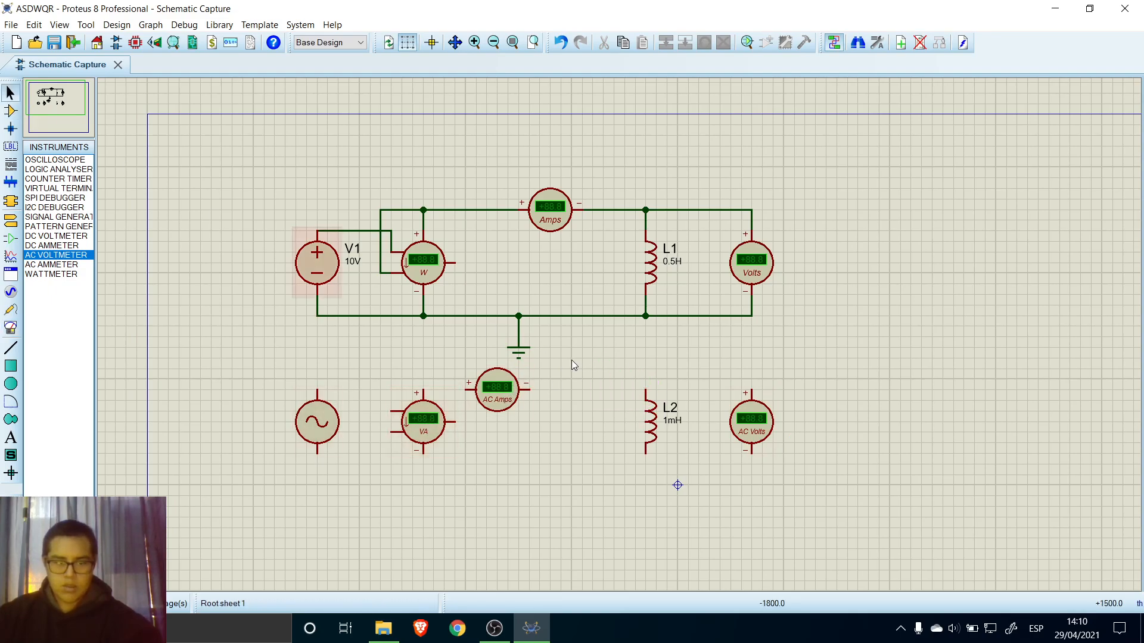
left_click(646, 383)
left_click(752, 390)
left_click(746, 452)
left_click(646, 452)
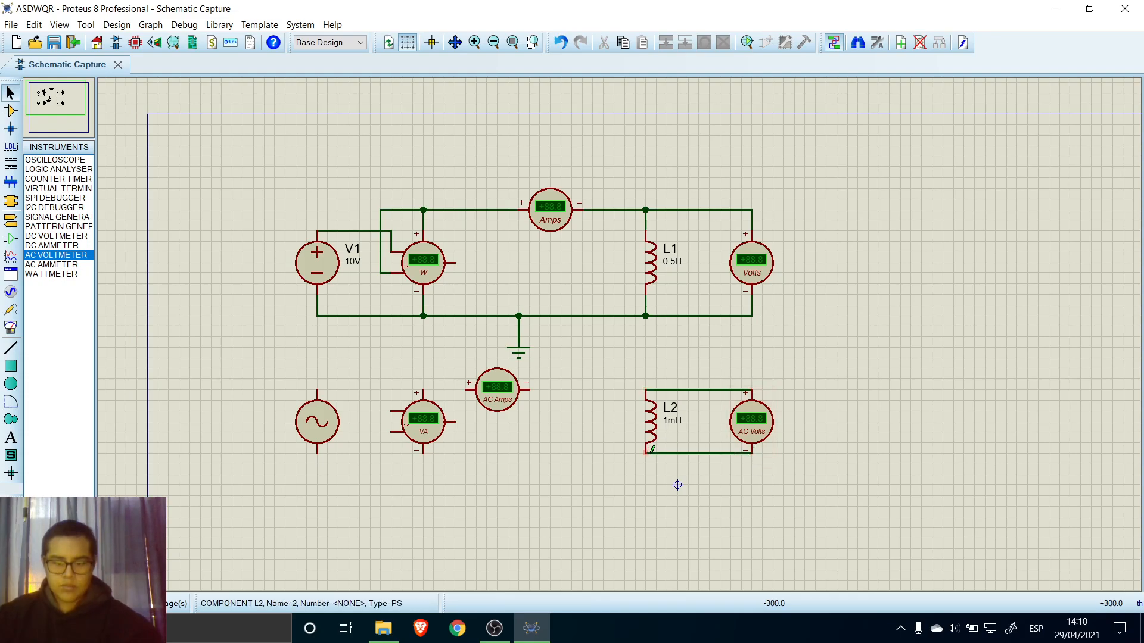
Step: Wire the alternator's upper terminal through the wattmeter's two current terminals and the AC ammeter to the upper end of L2
left_click(317, 390)
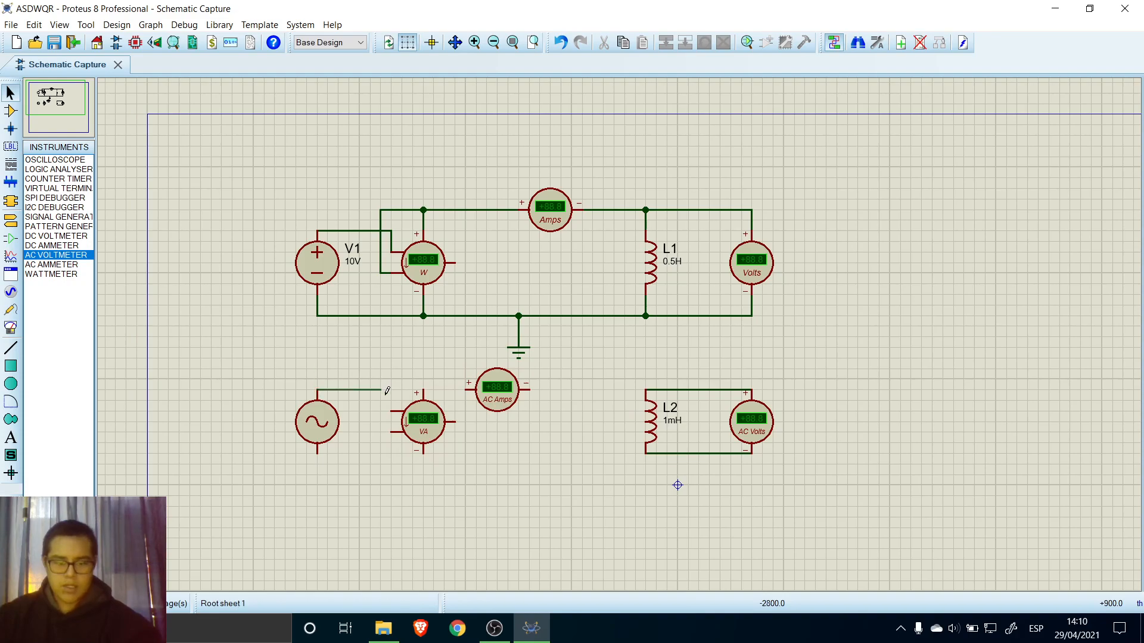
left_click(393, 411)
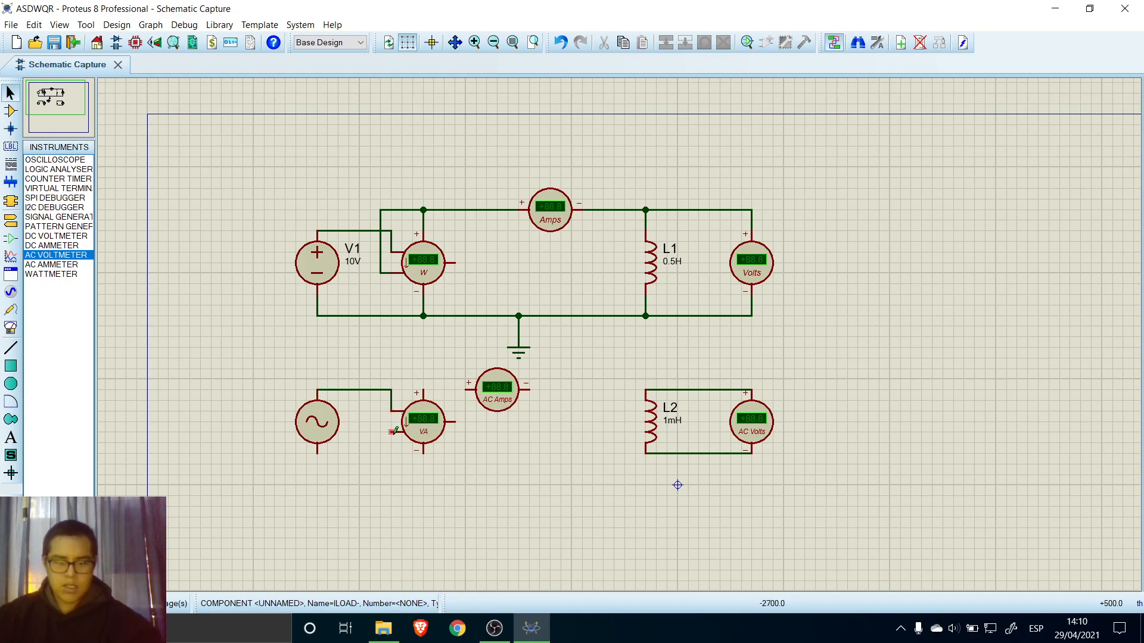
left_click(389, 432)
left_click(468, 382)
left_click(529, 389)
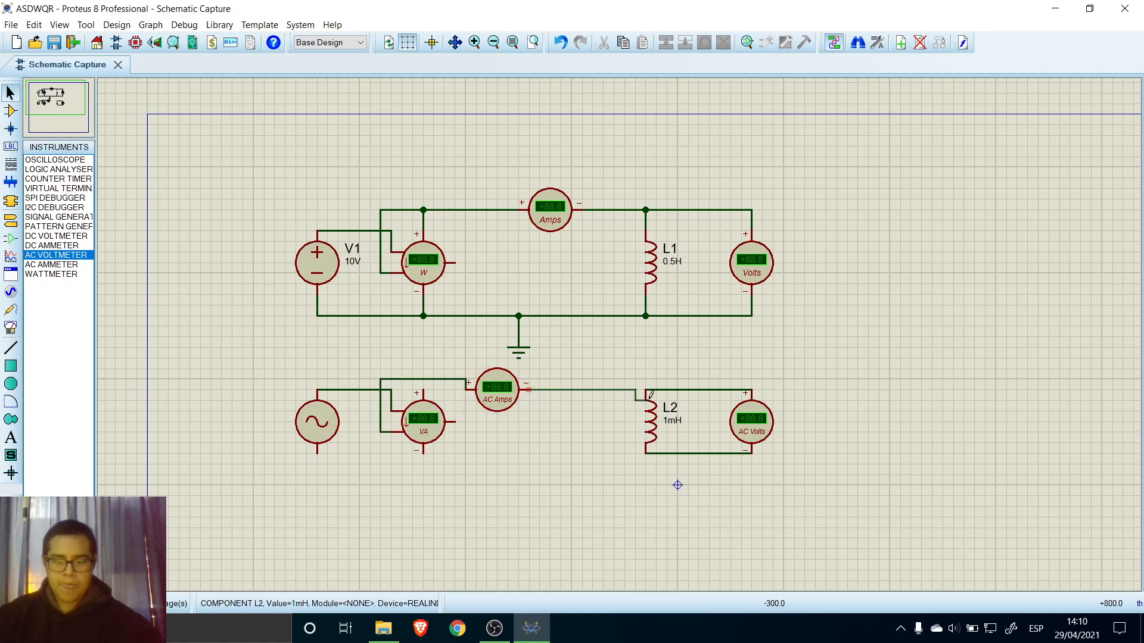
left_click(645, 390)
Step: Wire the alternator's lower terminal to L2's lower end and connect the second wattmeter's voltage terminals to the lower and upper wires
left_click(318, 452)
left_click(647, 454)
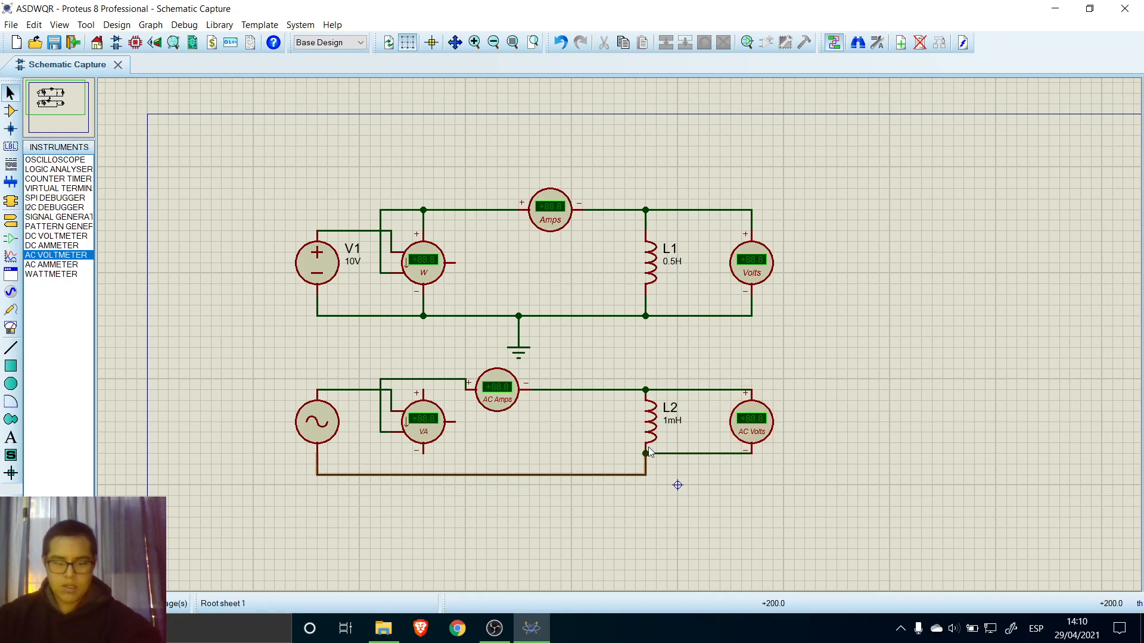
left_click(424, 453)
left_click(424, 474)
left_click(424, 392)
left_click(423, 379)
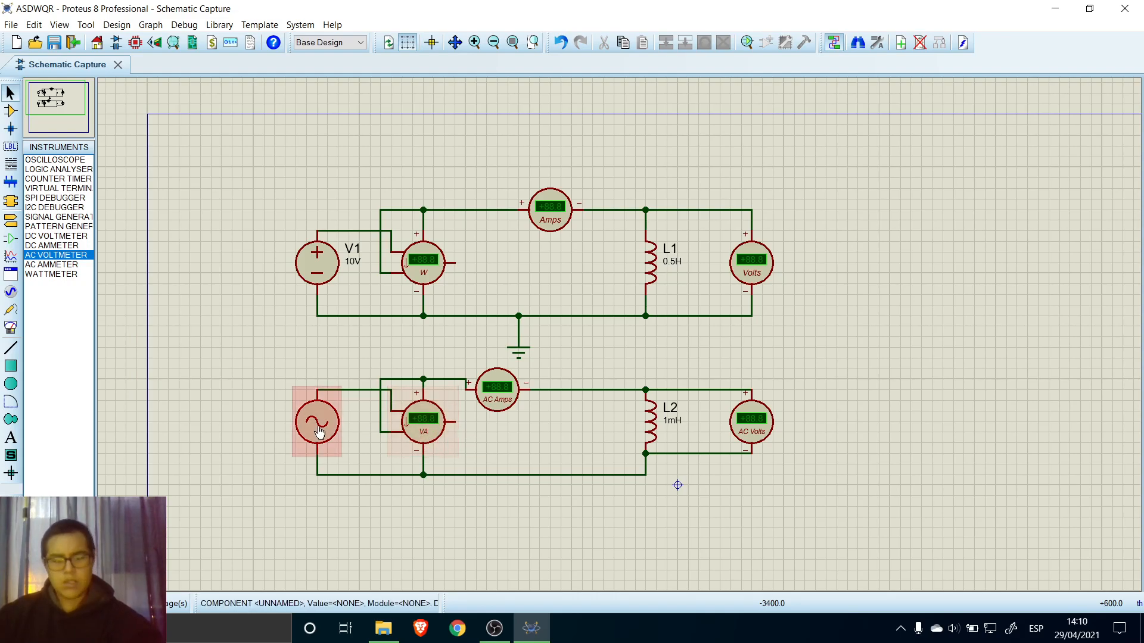
Step: Set L2's inductance to 0.5H and its equivalent series resistance to 187
double_click(644, 438)
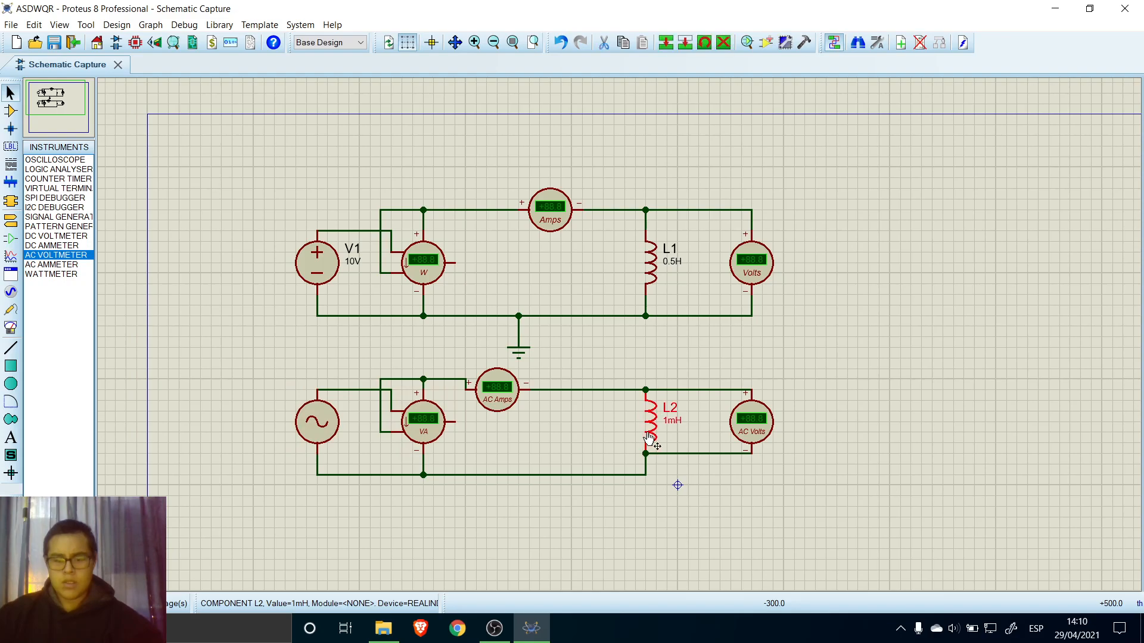
left_click_drag(506, 216, 485, 222)
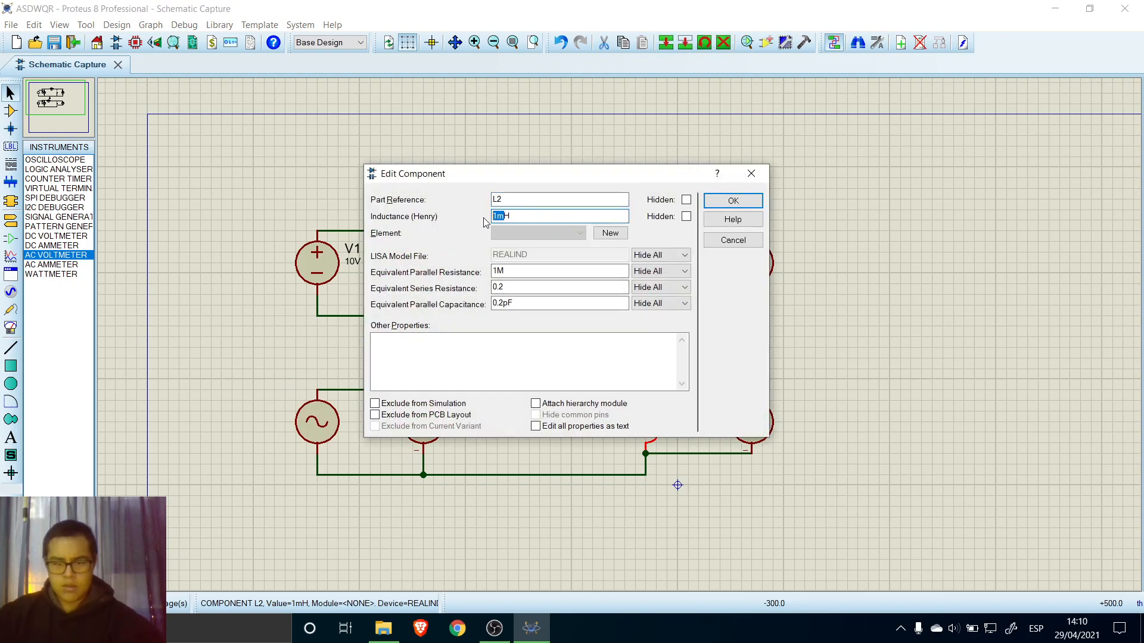
type("0.5H")
left_click_drag(509, 287, 471, 279)
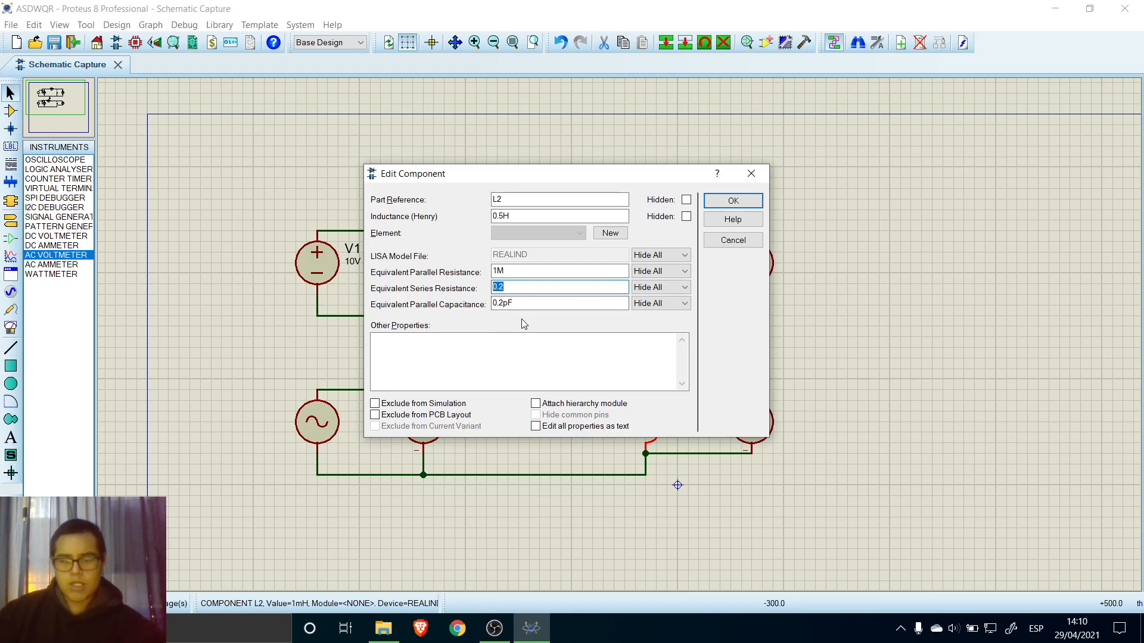
type("187")
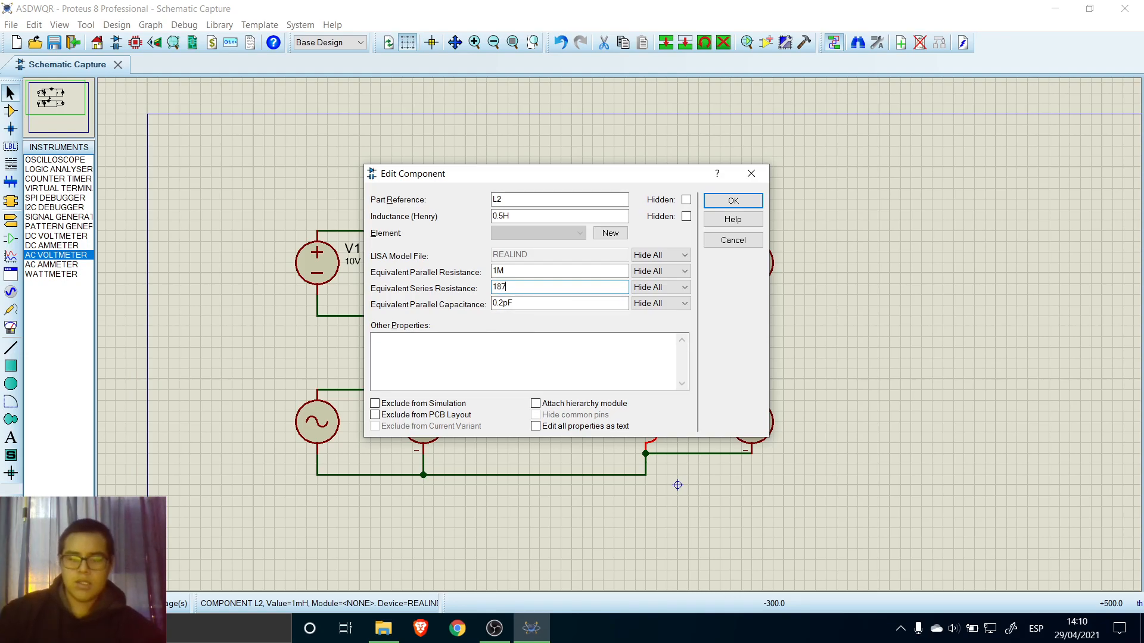
left_click(733, 201)
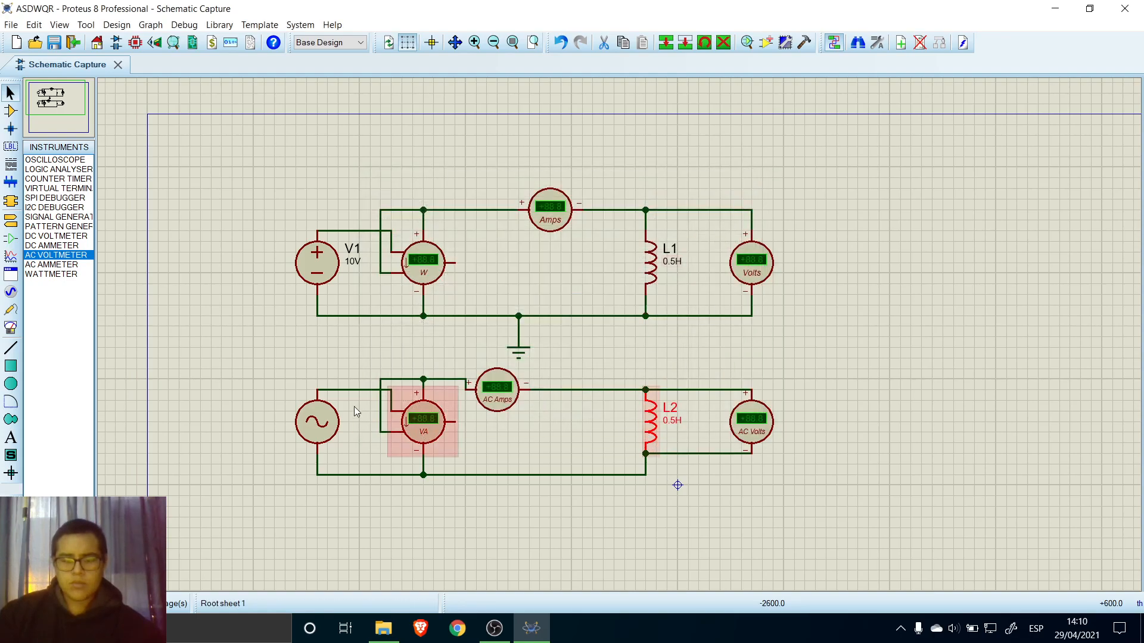
Step: Set the alternator's amplitude to 220 and its frequency to 60Hz
left_click(317, 417)
left_click(317, 417)
left_click_drag(493, 260, 469, 257)
type("220")
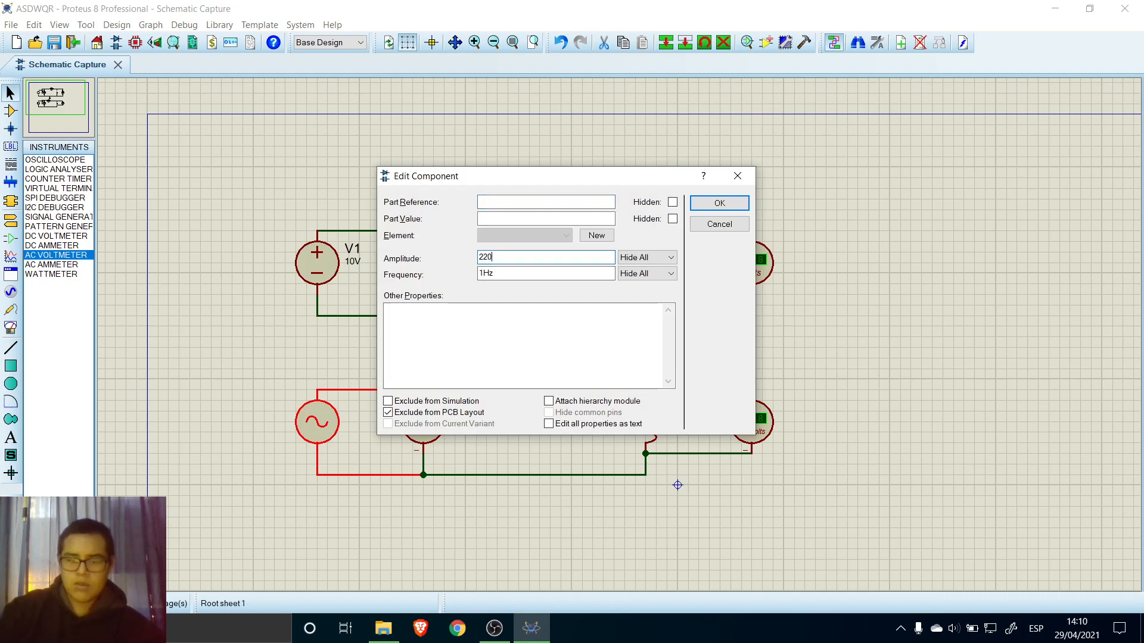
left_click_drag(484, 273, 480, 274)
type("60")
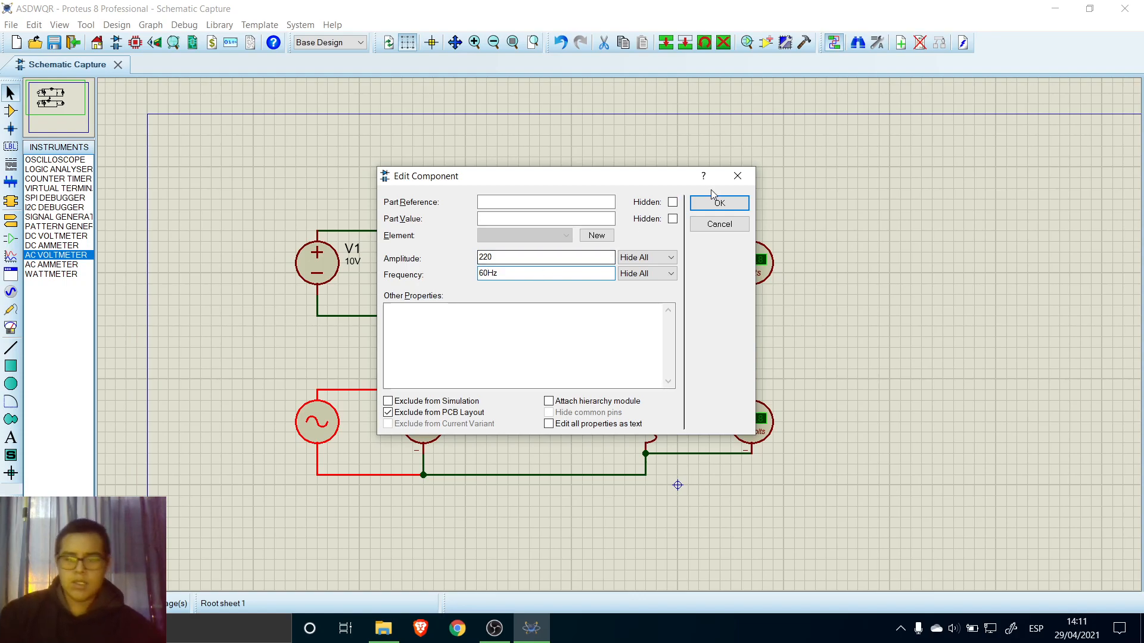
left_click(719, 204)
Step: Run the simulation and examine the meter readings of the DC and AC inductor circuits
left_click(12, 603)
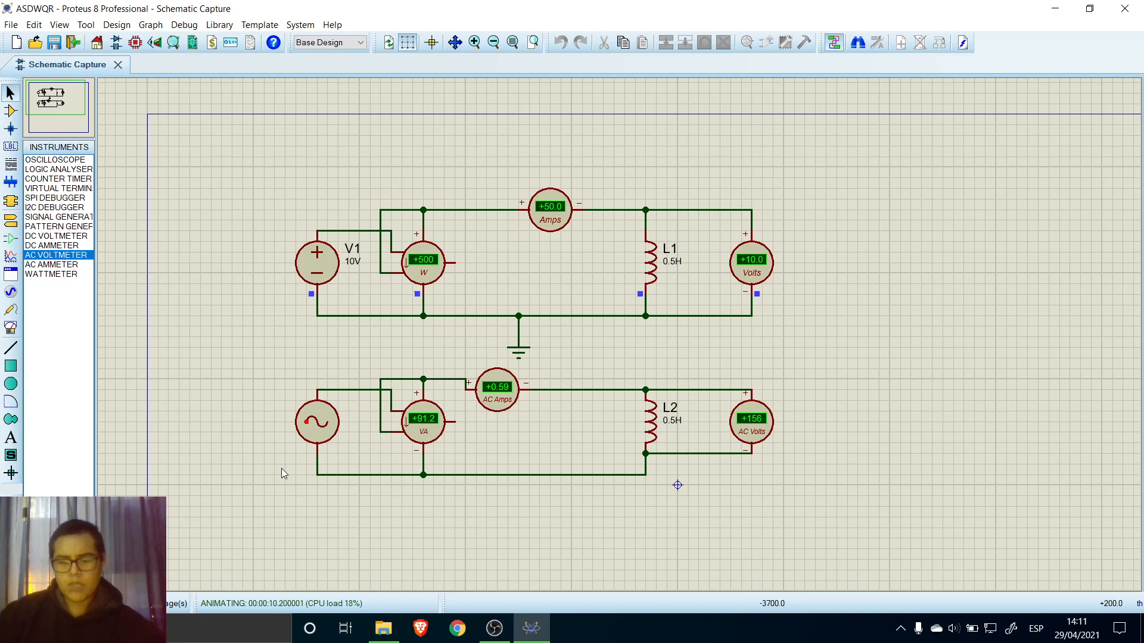
left_click_drag(352, 445, 620, 335)
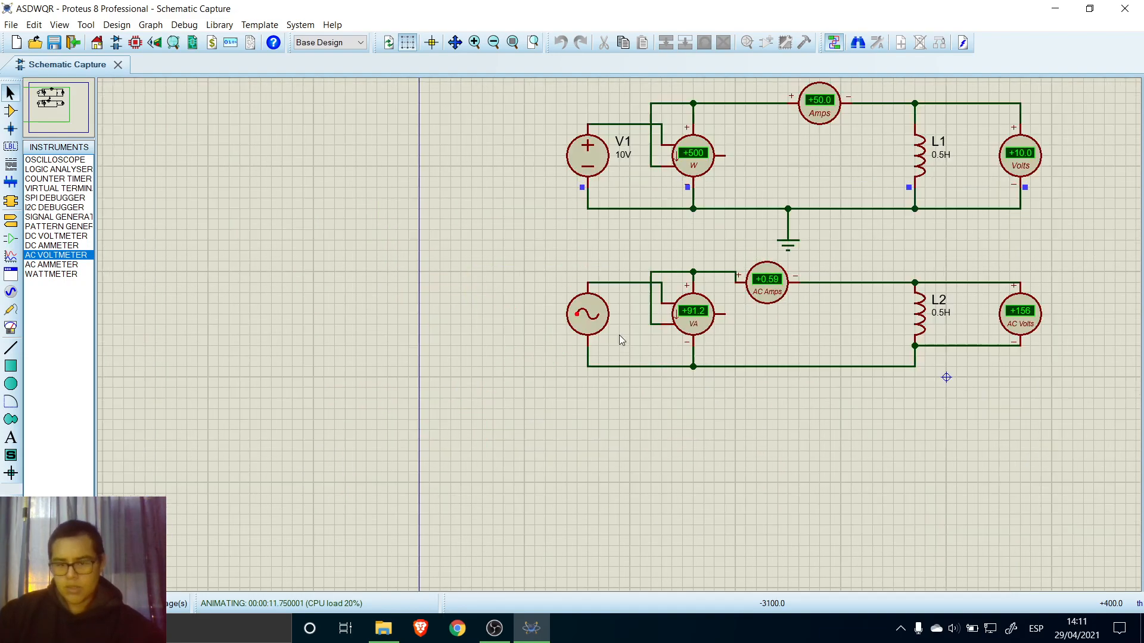
left_click_drag(681, 251, 444, 361)
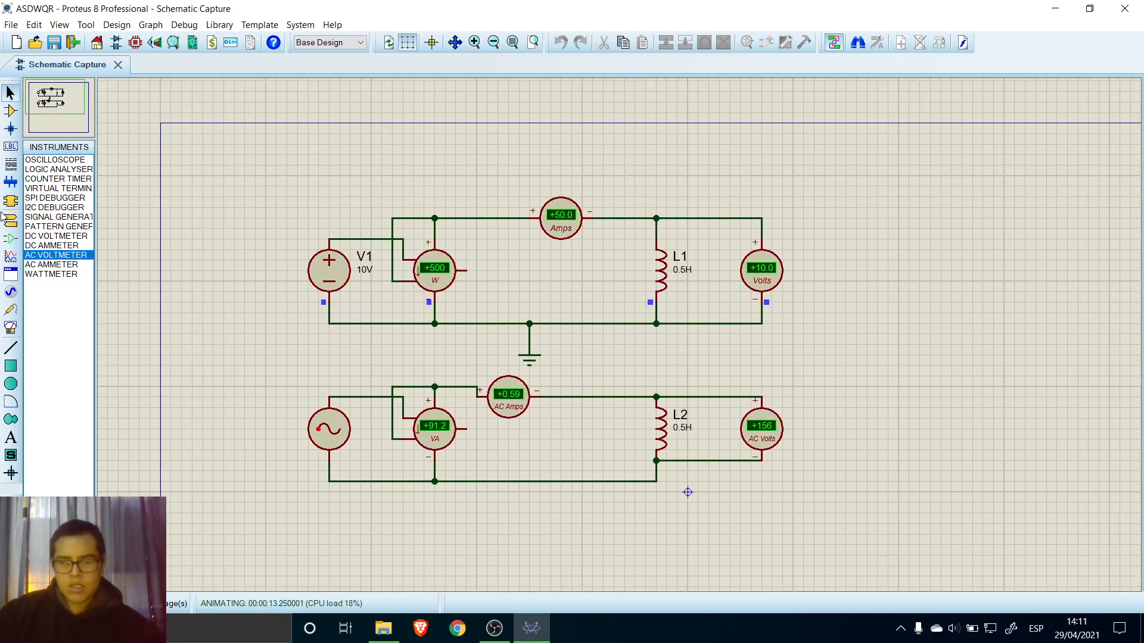
Step: Search the device library for TRAN and browse the Transistors category
left_click(11, 110)
left_click(28, 148)
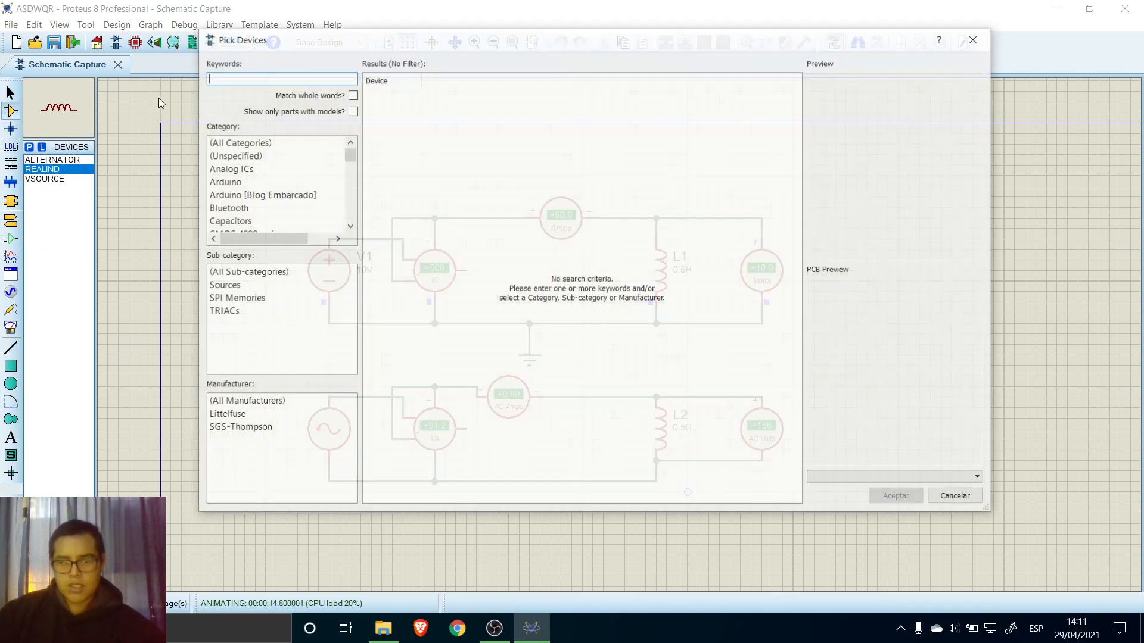
type("TRAS")
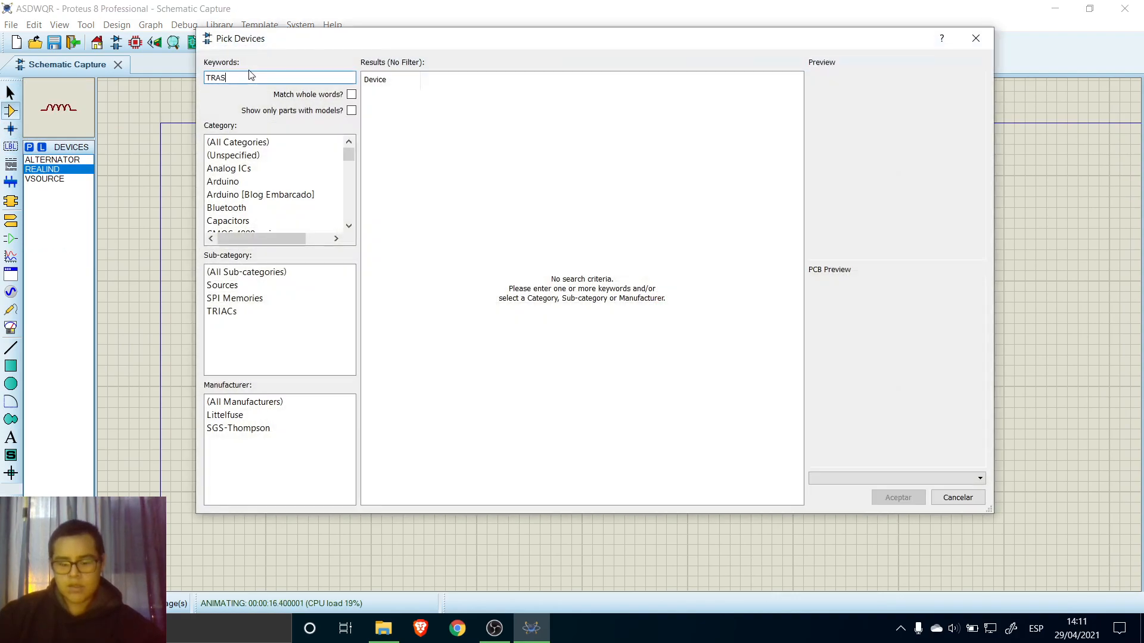
type("N")
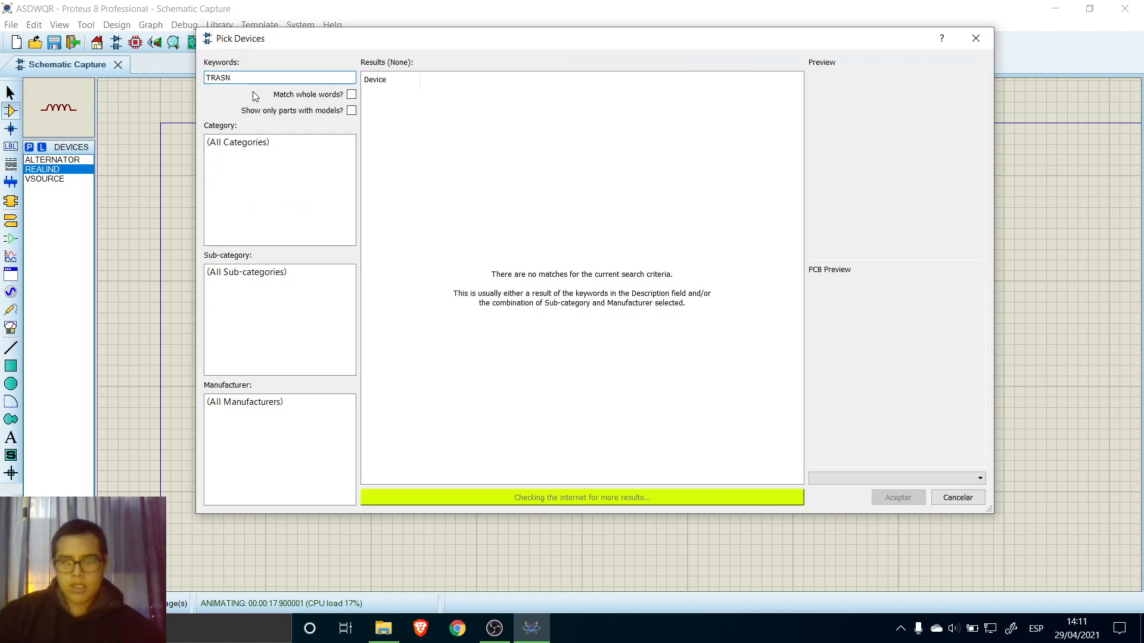
key("BackSpace")
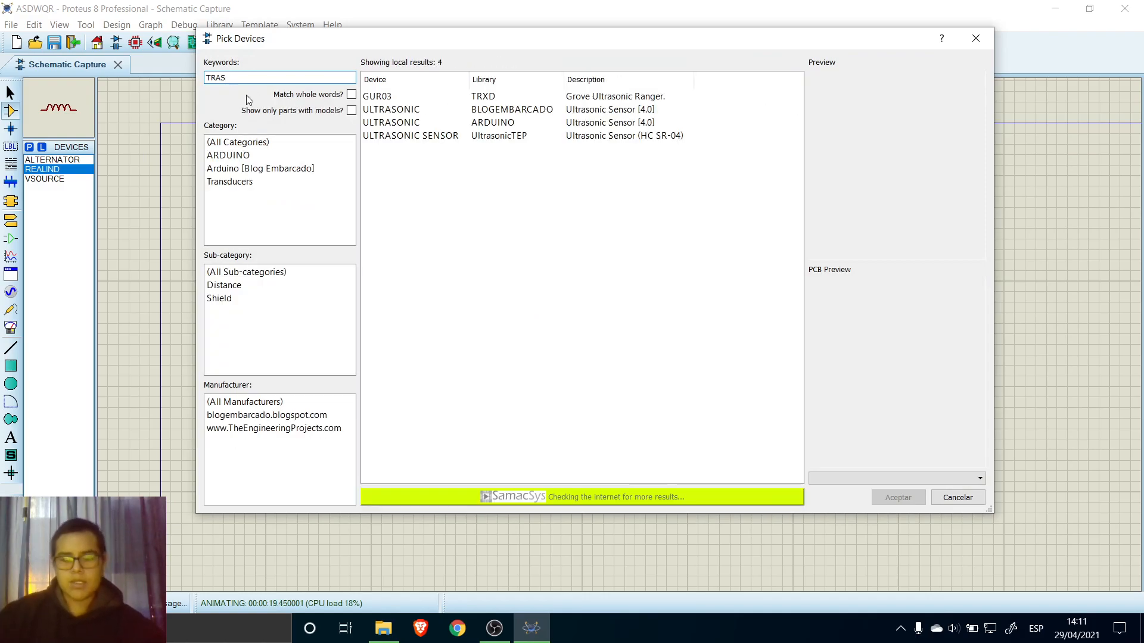
key("BackSpace")
type("N")
scroll(255, 172, "up", 1)
scroll(232, 192, "down", 4)
scroll(235, 197, "up", 2)
scroll(238, 203, "down", 1)
left_click(238, 195)
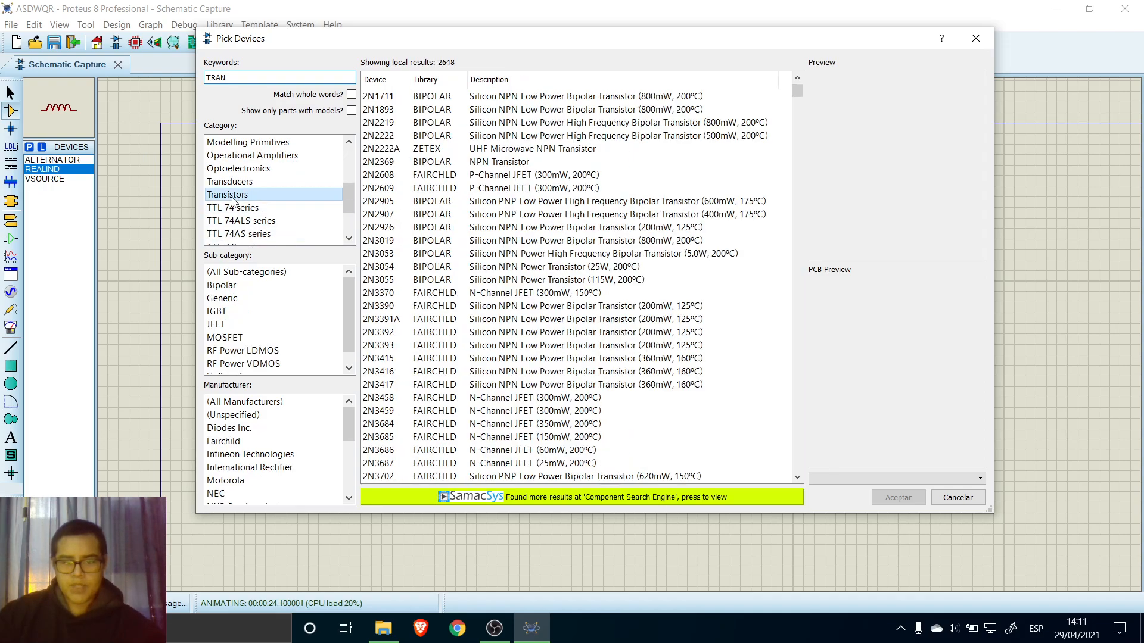
Step: Search the device library for DIO, browse the Diodes and Capacitors categories, and close the library without picking a part
scroll(239, 197, "up", 2)
left_click_drag(231, 80, 181, 81)
type("DIO")
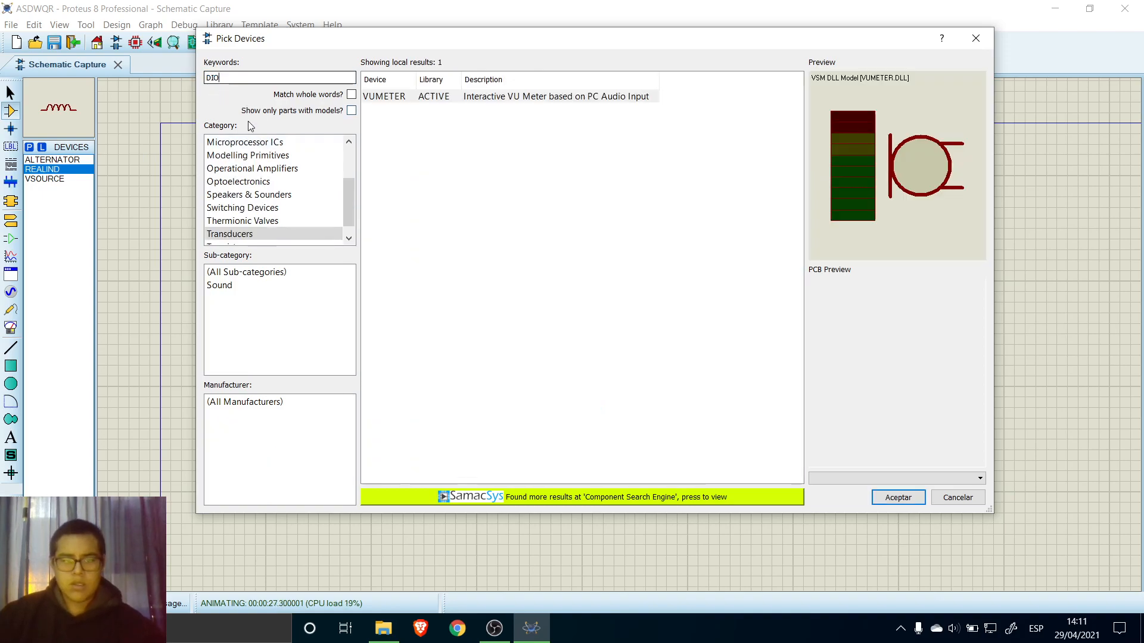
scroll(249, 173, "down", 1)
scroll(242, 173, "up", 2)
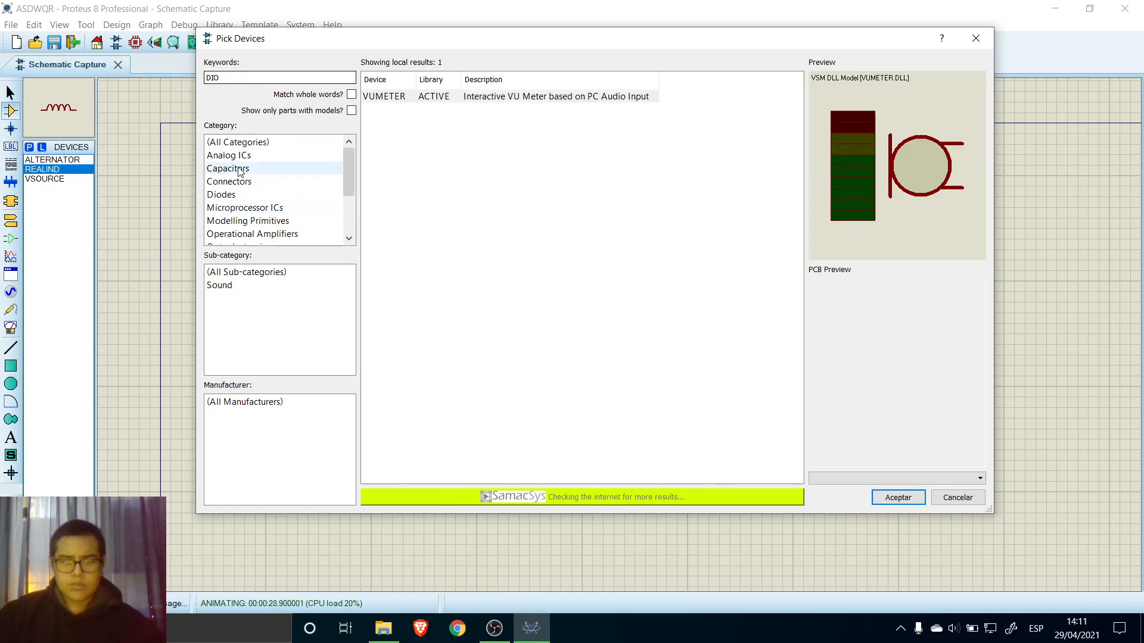
left_click(247, 195)
left_click(243, 170)
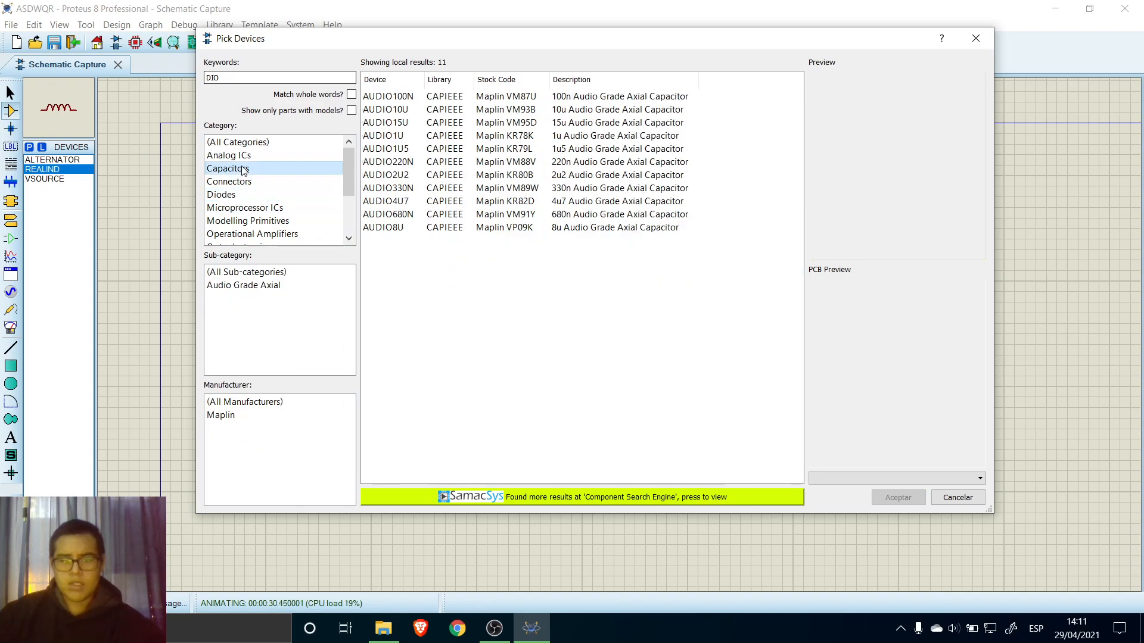
scroll(244, 169, "down", 1)
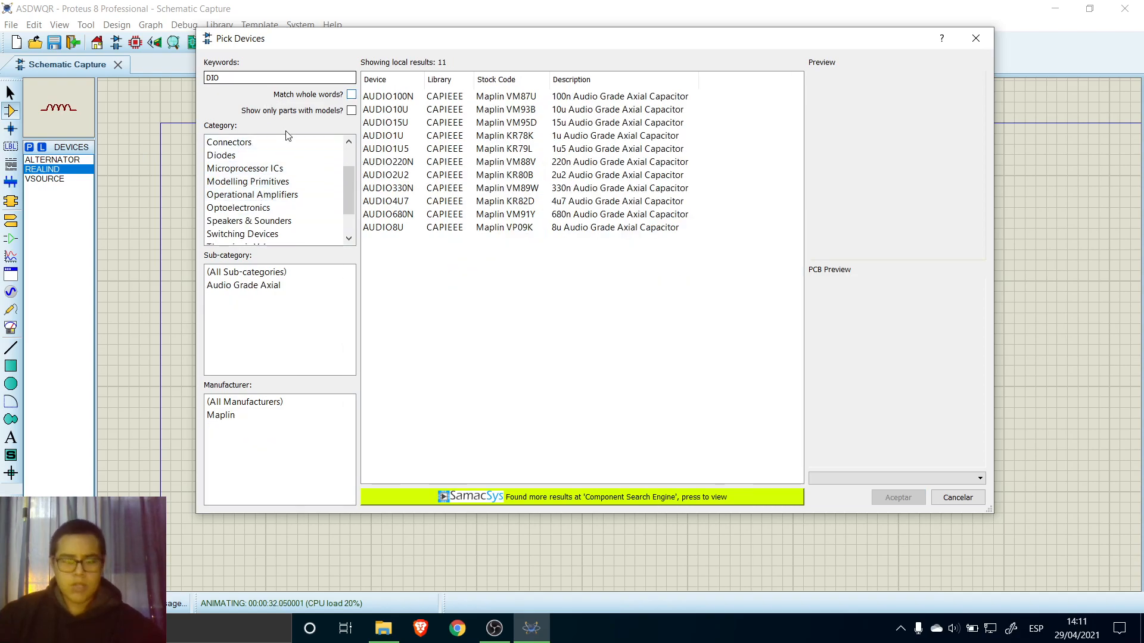
double_click(251, 77)
key("BackSpace")
left_click(970, 31)
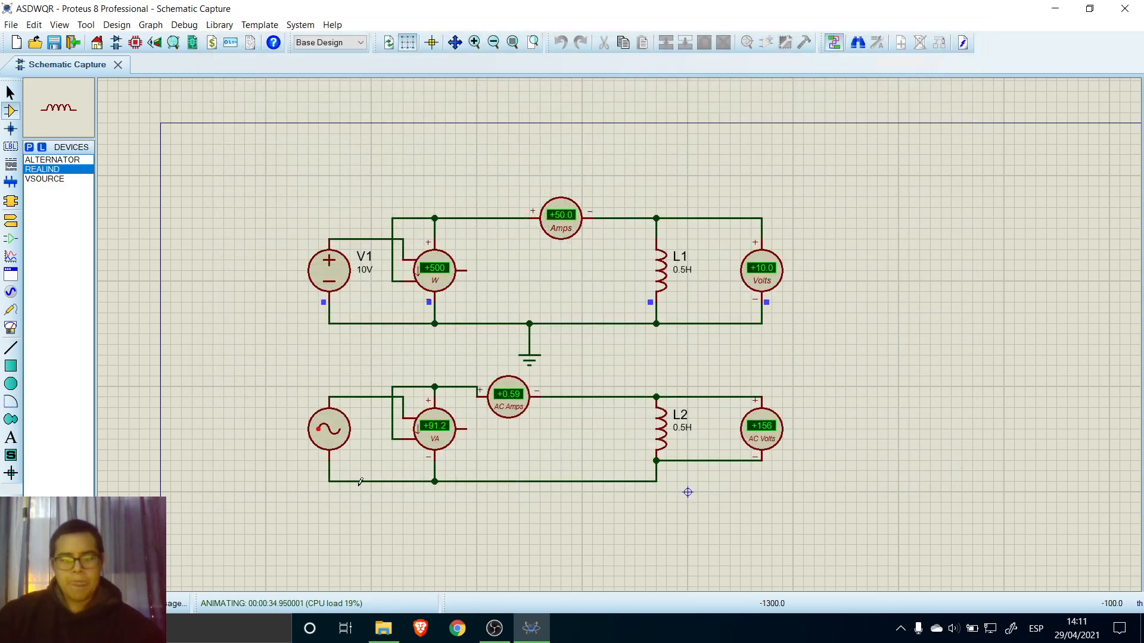